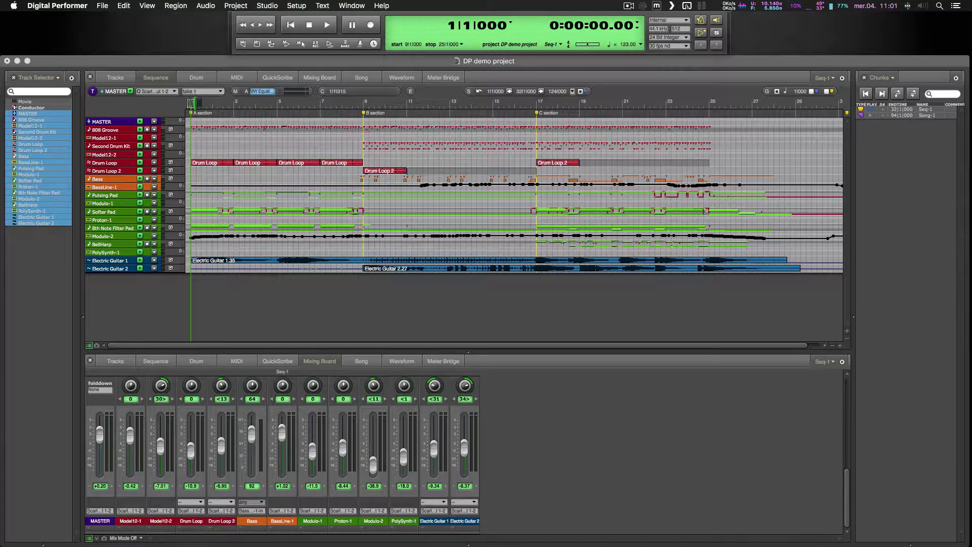
# - Play short passages of the sequence from the A section, just before the B section, and just before the C section
pyautogui.press('space')
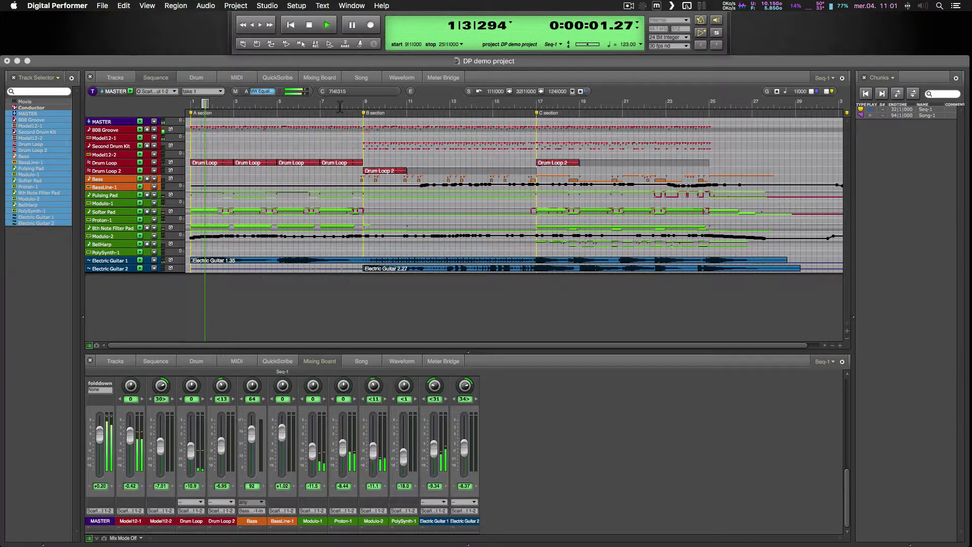
pyautogui.press('space')
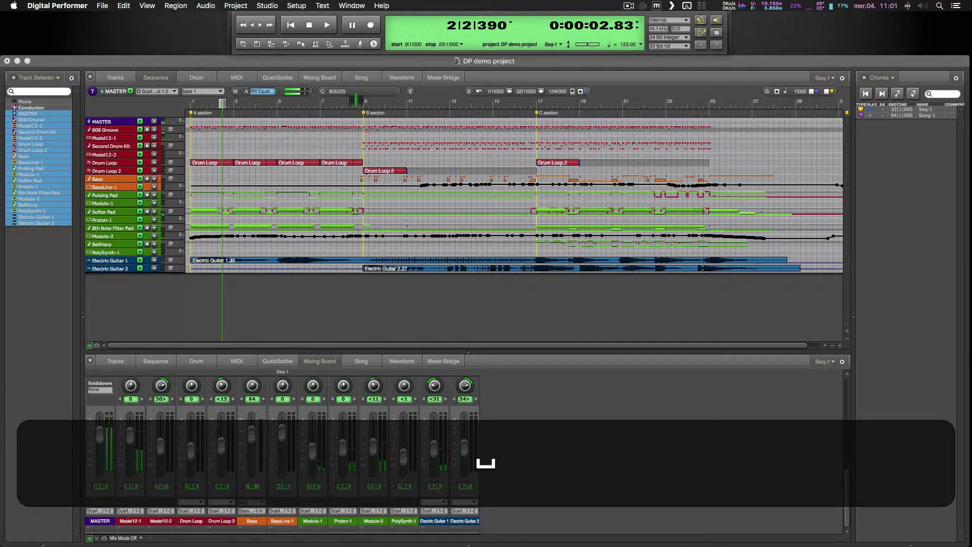
pyautogui.click(356, 101)
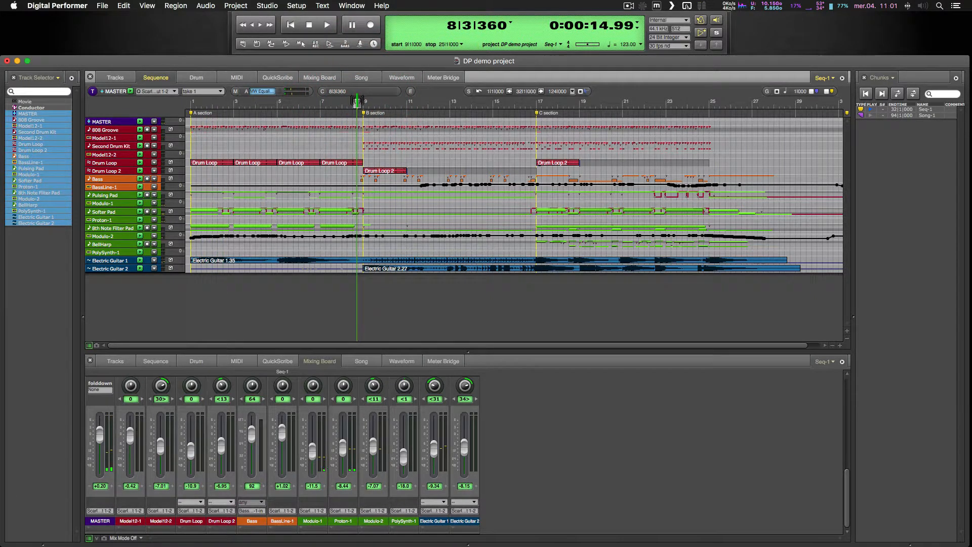
pyautogui.press('space')
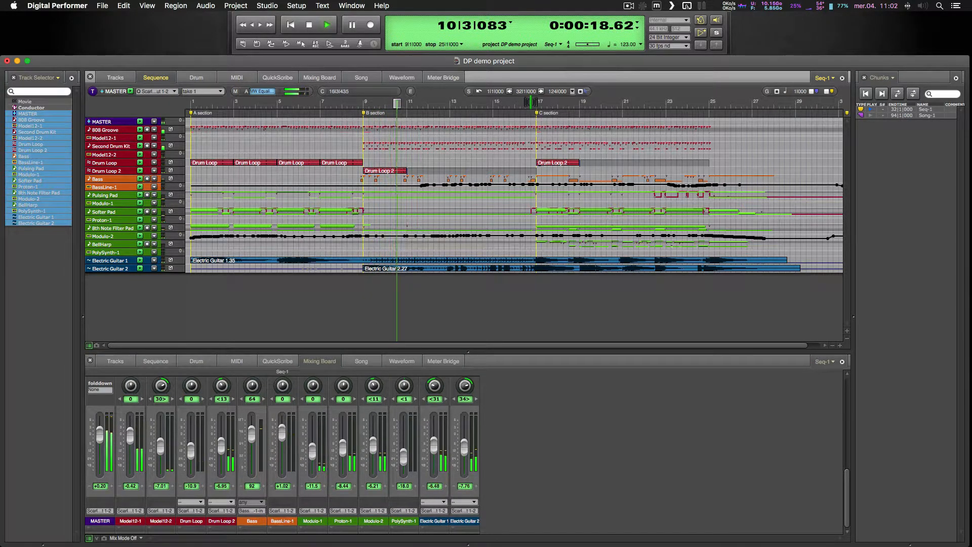
pyautogui.press('space')
pyautogui.click(530, 102)
pyautogui.press('space')
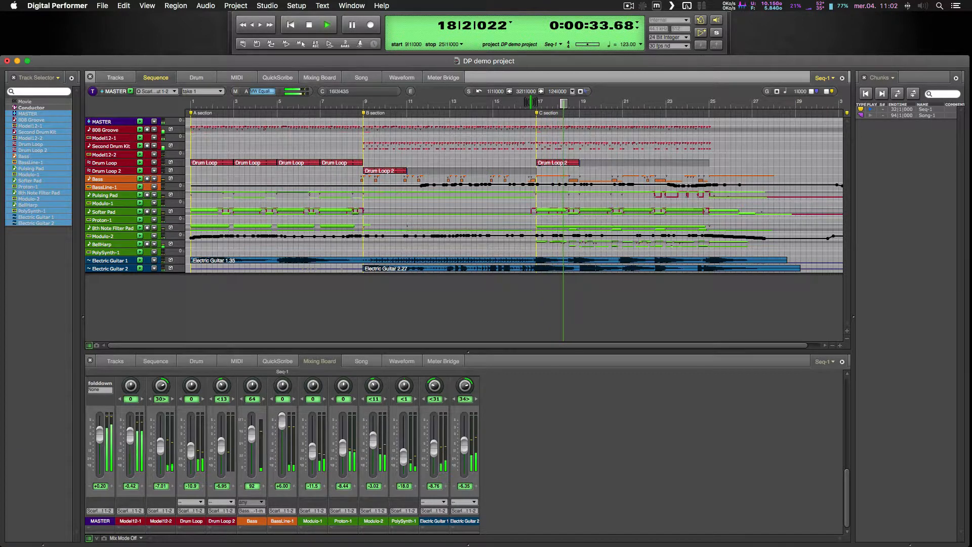
pyautogui.press('space')
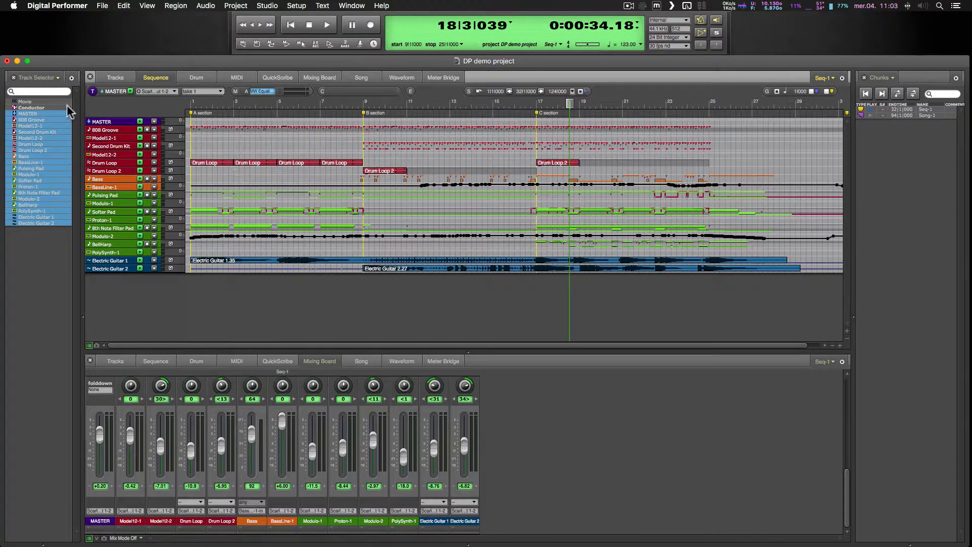
# - Hide all MIDI tracks in the sequence
pyautogui.click(71, 78)
pyautogui.moveTo(104, 92)
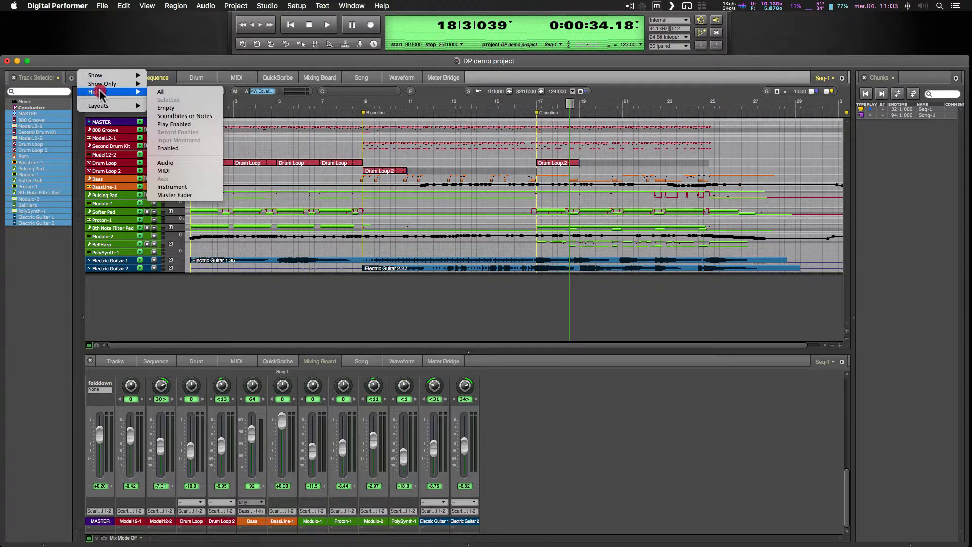
pyautogui.click(176, 148)
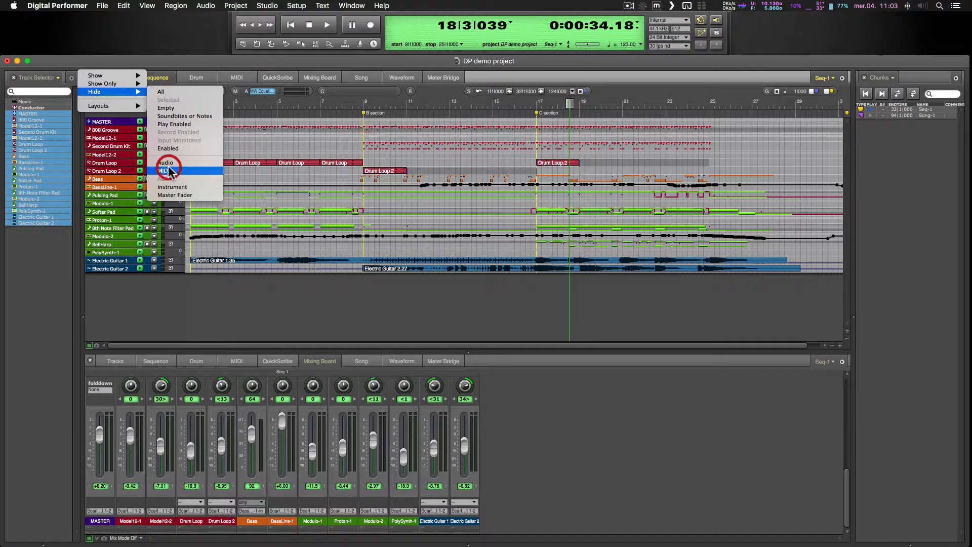
pyautogui.click(169, 168)
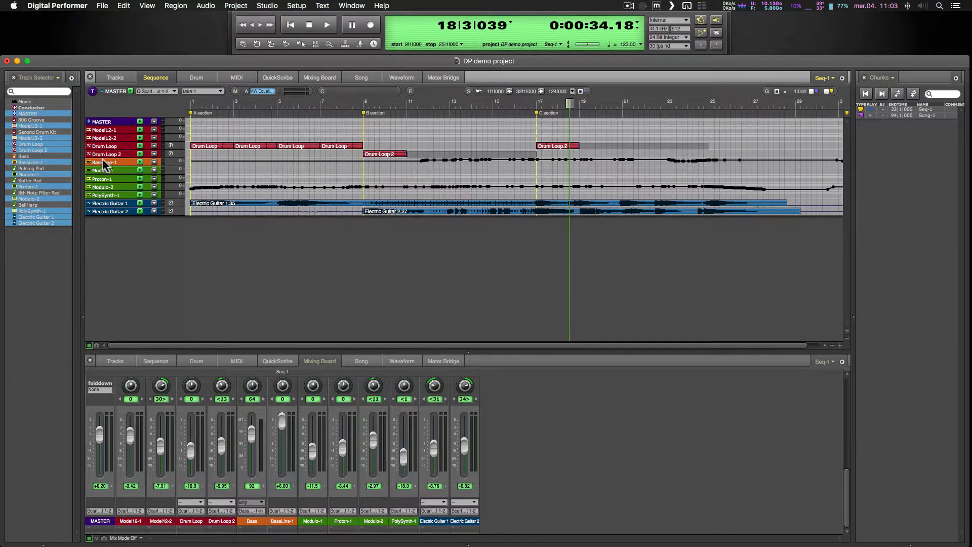
# - Move the MASTER track and the instrument tracks Model12-1, Model12-2, BassLine-1, Modulo-1, Proton-1, Modulo-2 and PolySynth-1 to a V-Rack, accepting the loss of automation data
pyautogui.click(101, 121)
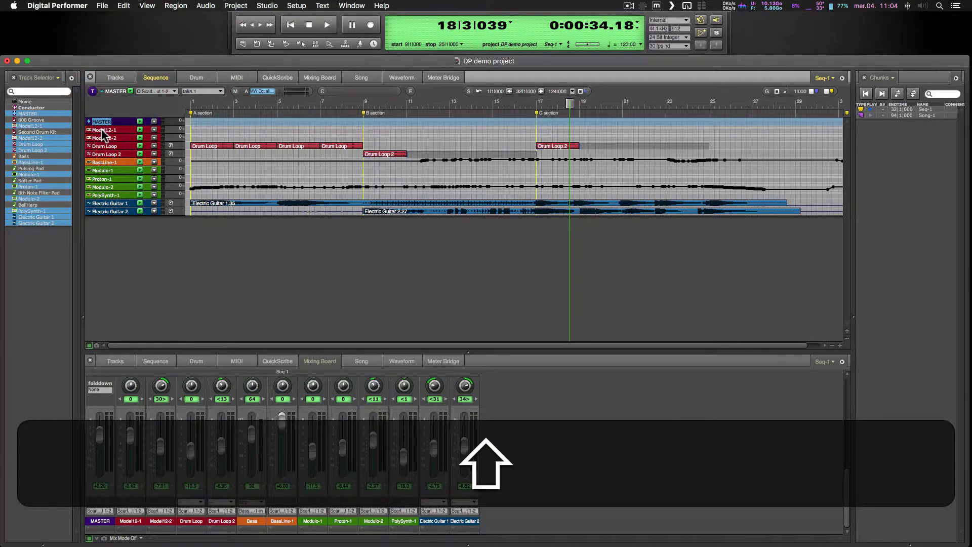
pyautogui.keyDown('super'); pyautogui.click(101, 130); pyautogui.keyUp('super')
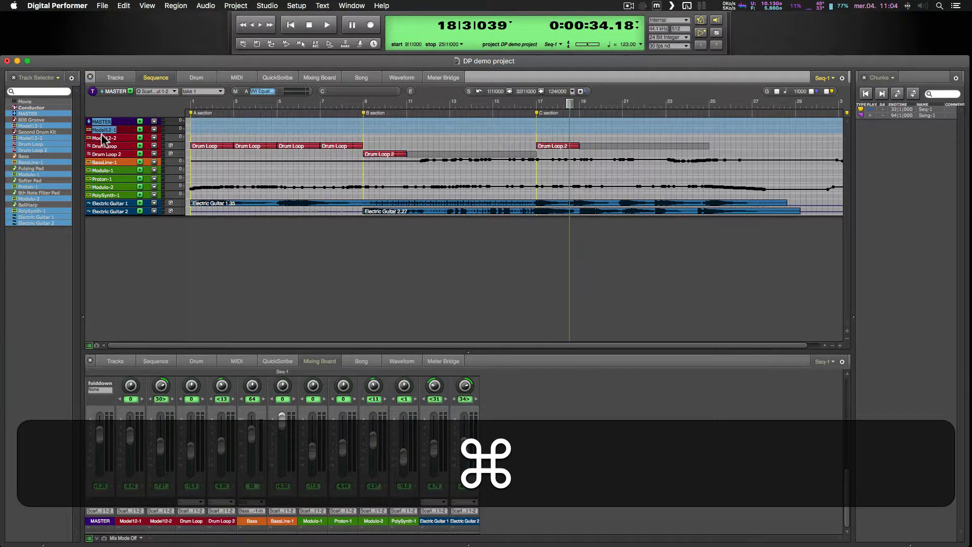
pyautogui.keyDown('super'); pyautogui.click(101, 134); pyautogui.keyUp('super')
pyautogui.keyDown('super'); pyautogui.click(100, 161); pyautogui.keyUp('super')
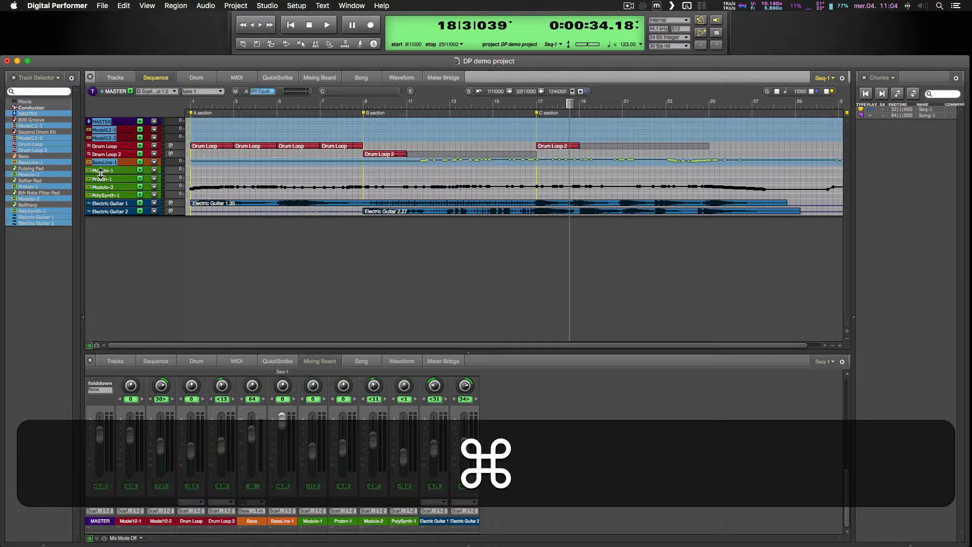
pyautogui.keyDown('super'); pyautogui.click(100, 171); pyautogui.keyUp('super')
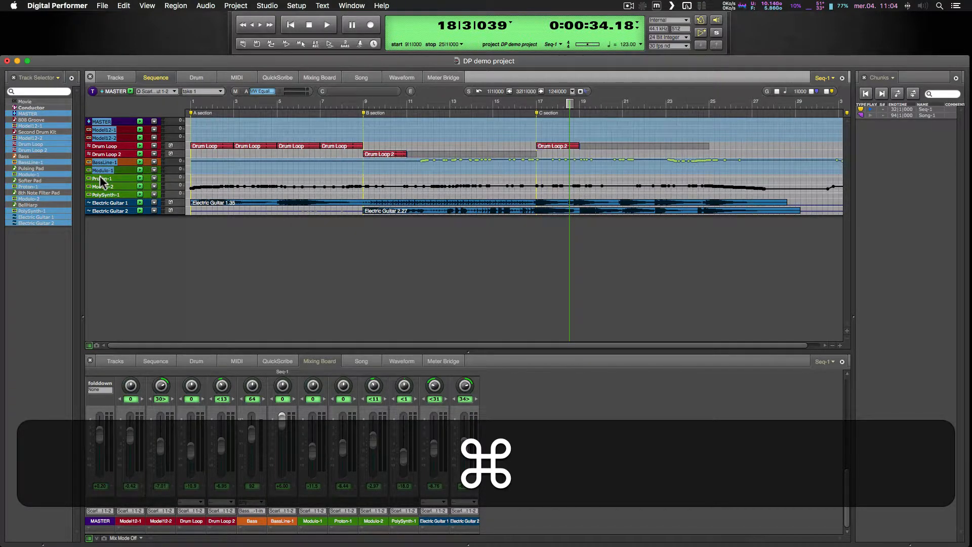
pyautogui.keyDown('super'); pyautogui.click(101, 178); pyautogui.keyUp('super')
pyautogui.keyDown('super'); pyautogui.click(100, 186); pyautogui.keyUp('super')
pyautogui.keyDown('super'); pyautogui.click(99, 193); pyautogui.keyUp('super')
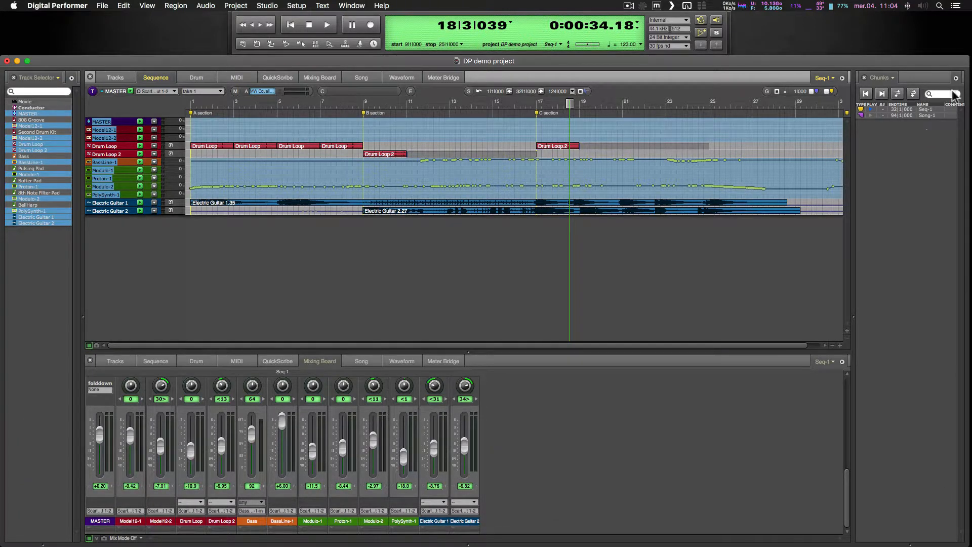
pyautogui.click(841, 79)
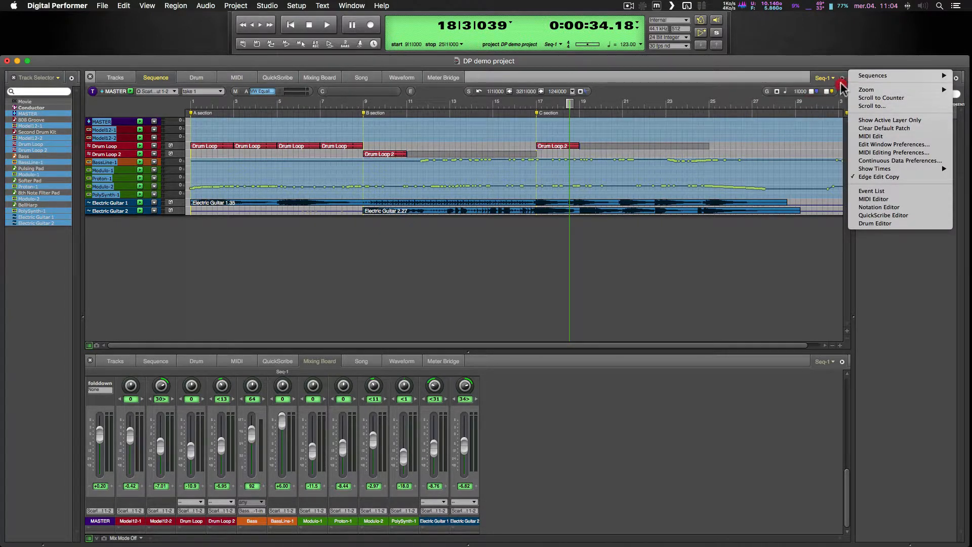
pyautogui.moveTo(871, 75)
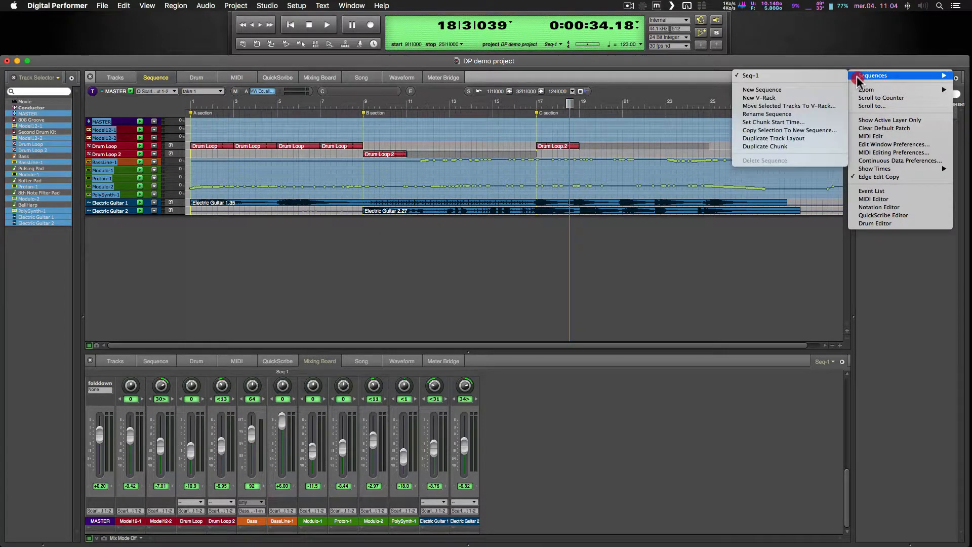
pyautogui.click(780, 106)
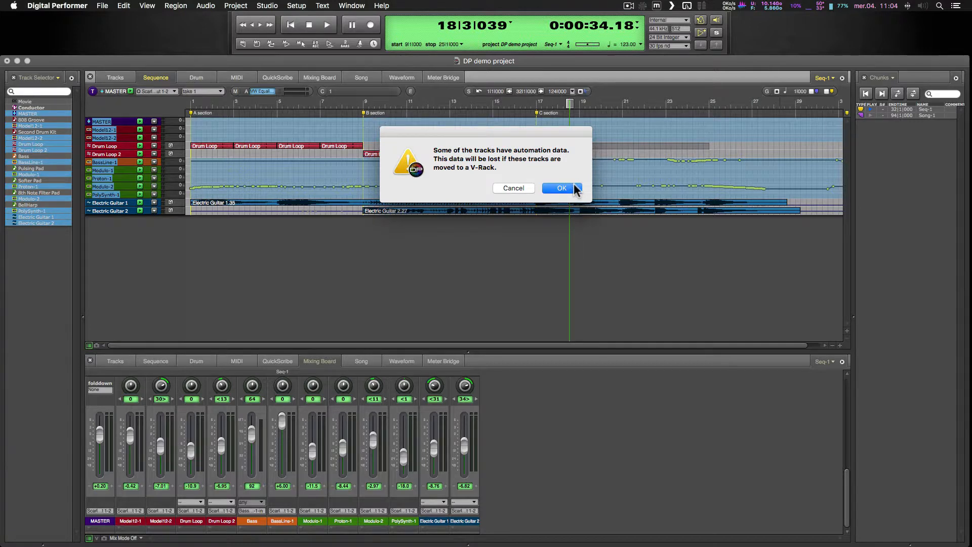
pyautogui.click(574, 186)
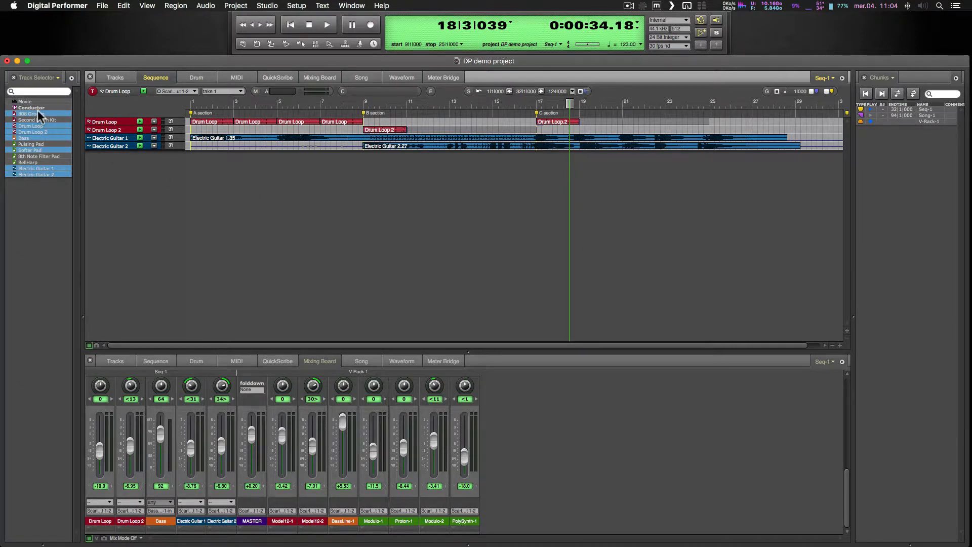
# - Show the hidden MIDI tracks again and copy the A section across the tracks to a new sequence named A
pyautogui.moveTo(39, 122); pyautogui.dragTo(28, 173)
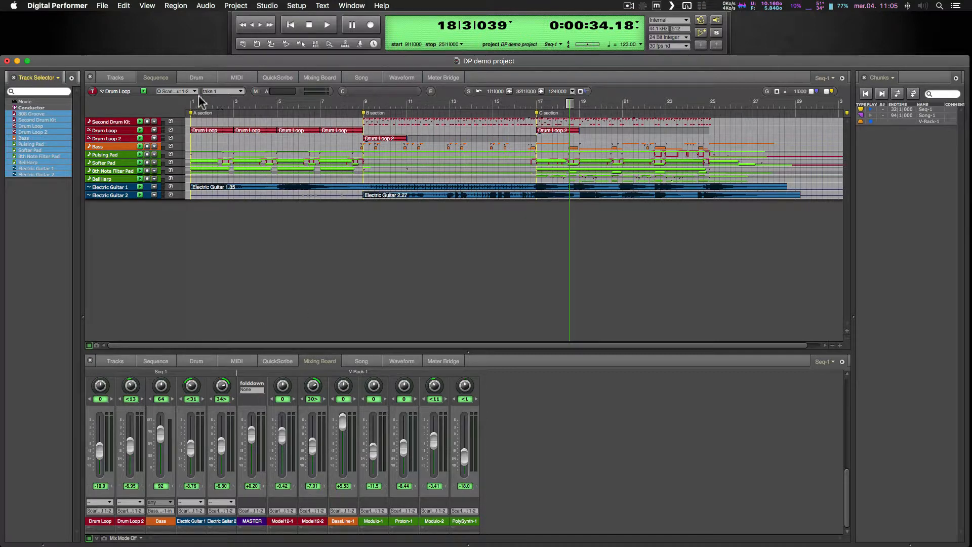
pyautogui.click(197, 112)
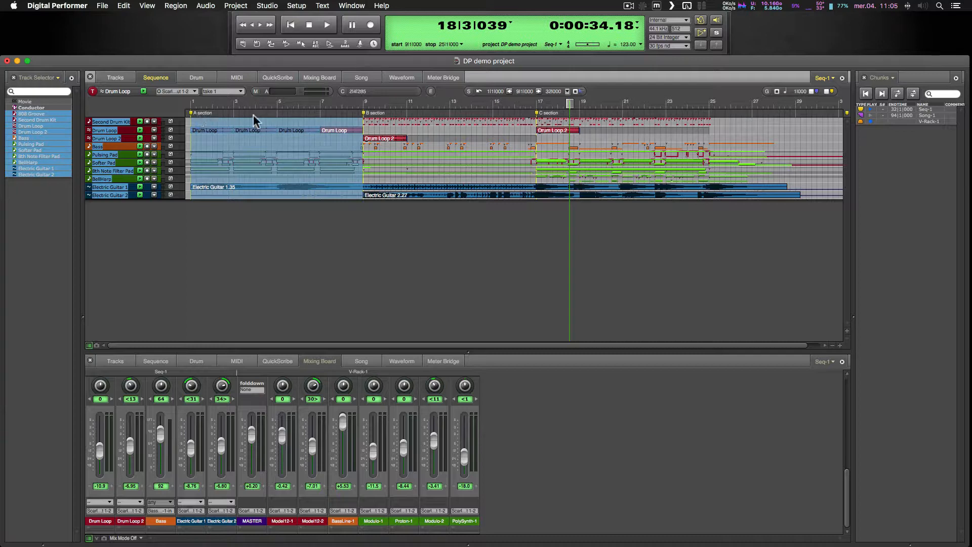
pyautogui.press('super+Right')
pyautogui.press('super+Right')
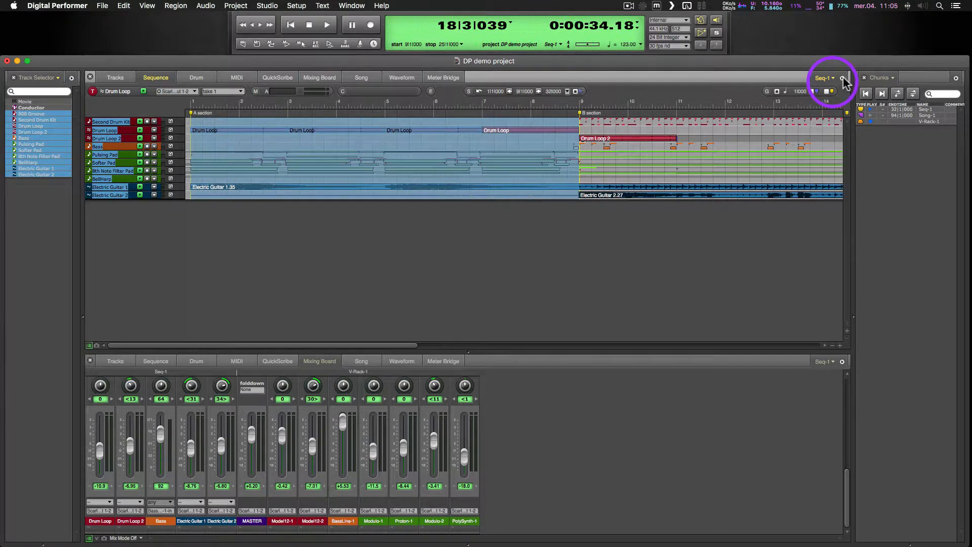
pyautogui.click(844, 78)
pyautogui.moveTo(857, 79)
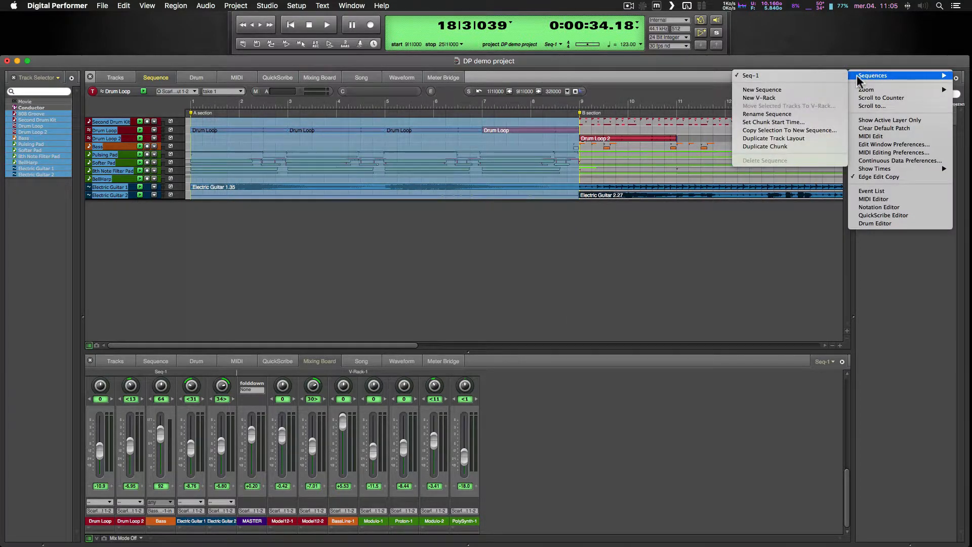
pyautogui.click(777, 133)
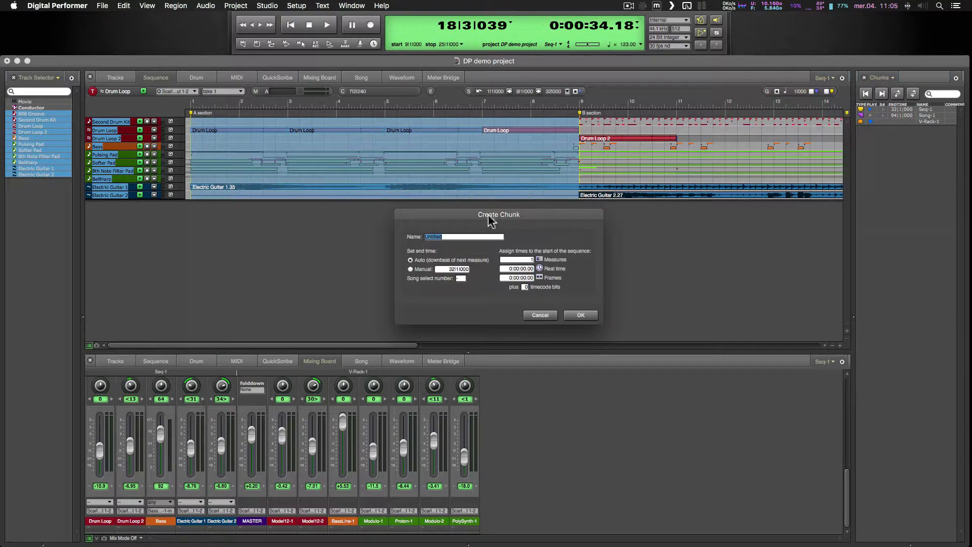
pyautogui.write('A')
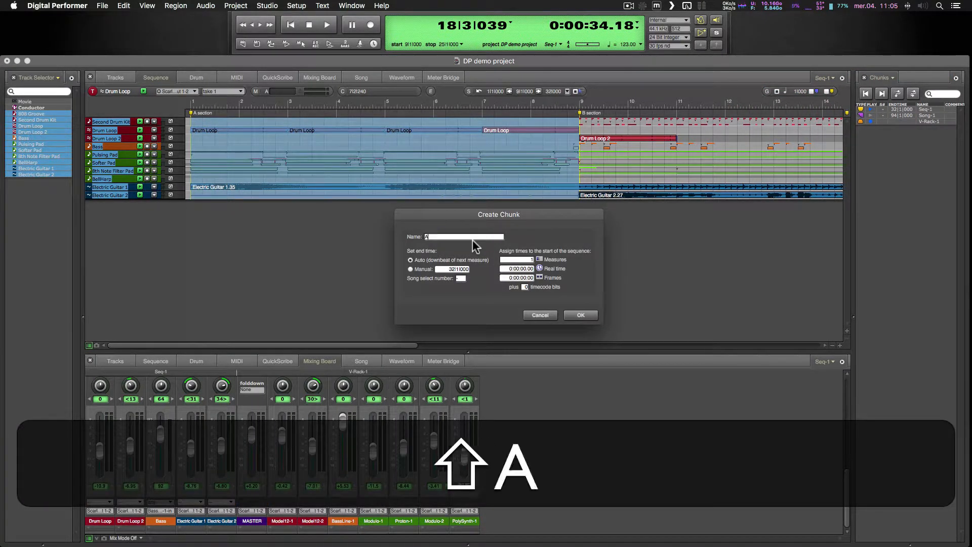
pyautogui.press('Return')
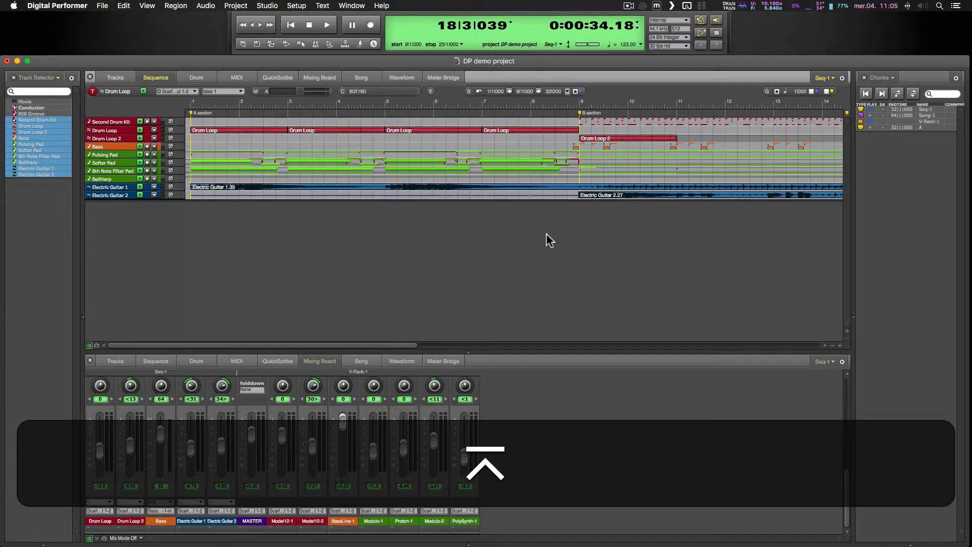
# - Copy the B section across the tracks to a new sequence named B
pyautogui.press('super+Left')
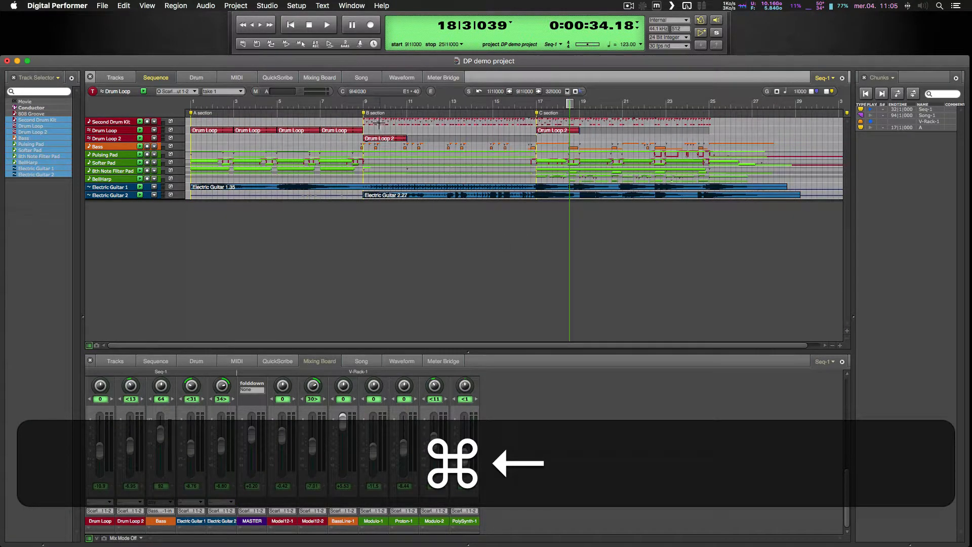
pyautogui.doubleClick(371, 113)
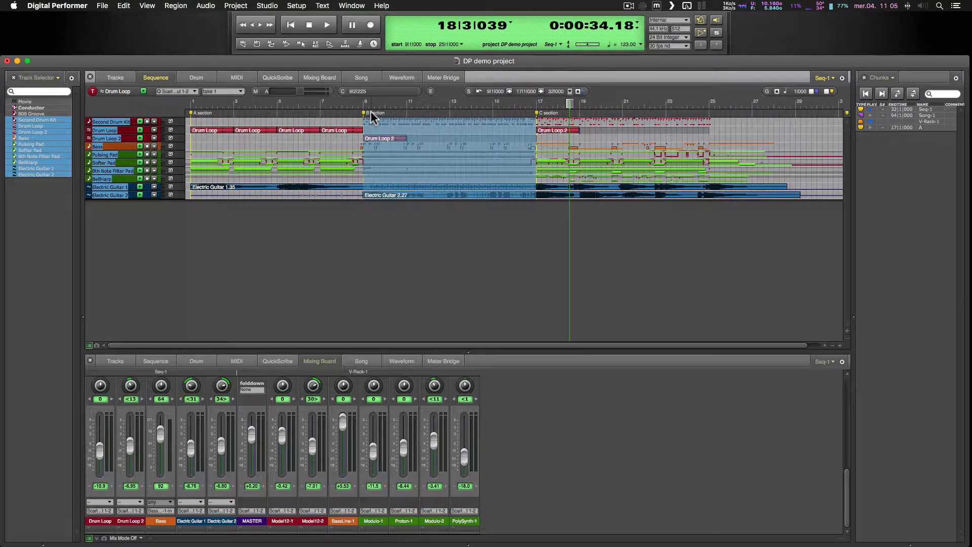
pyautogui.click(841, 78)
pyautogui.moveTo(862, 77)
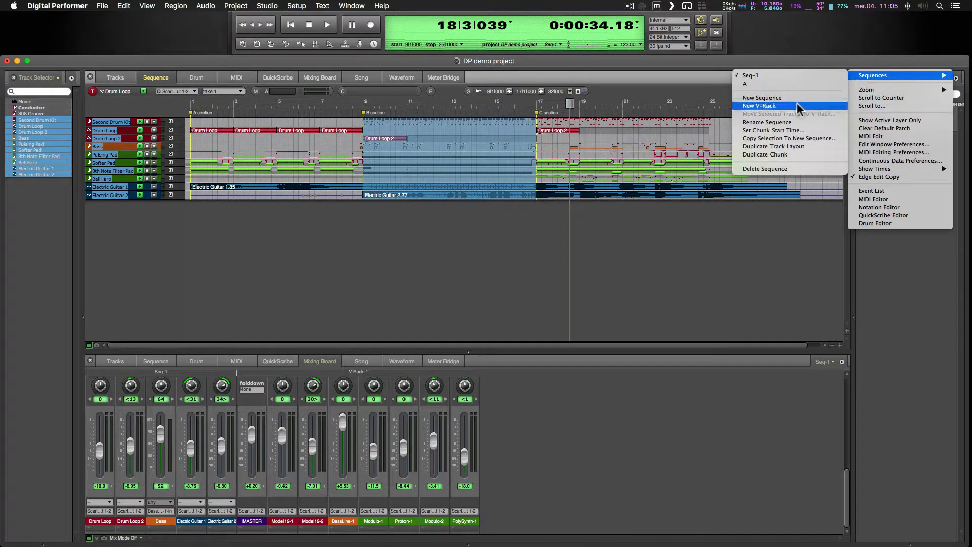
pyautogui.click(780, 137)
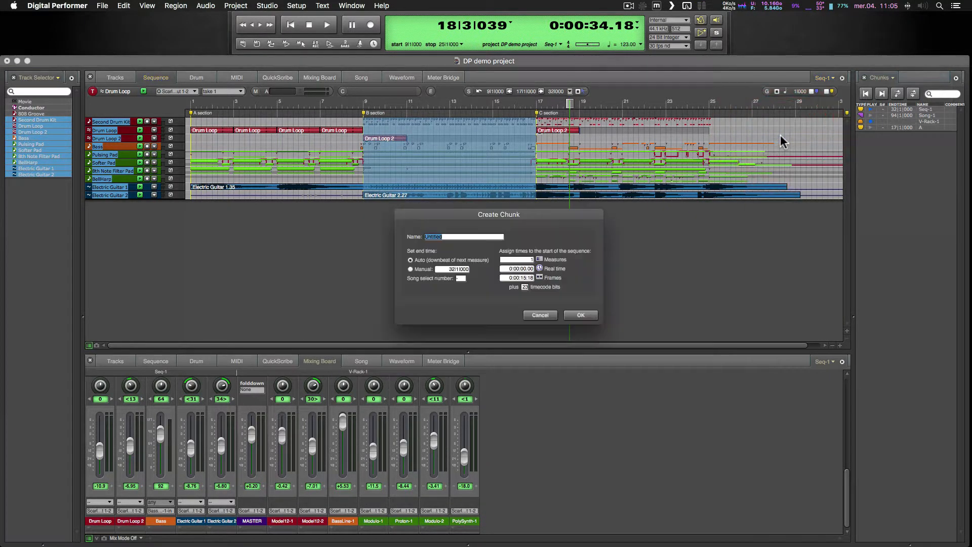
pyautogui.write('B')
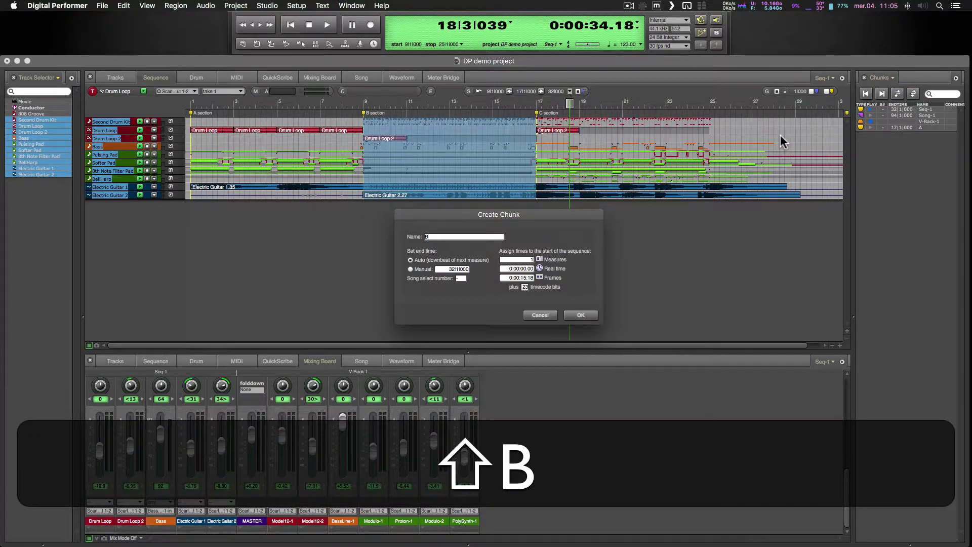
pyautogui.press('Return')
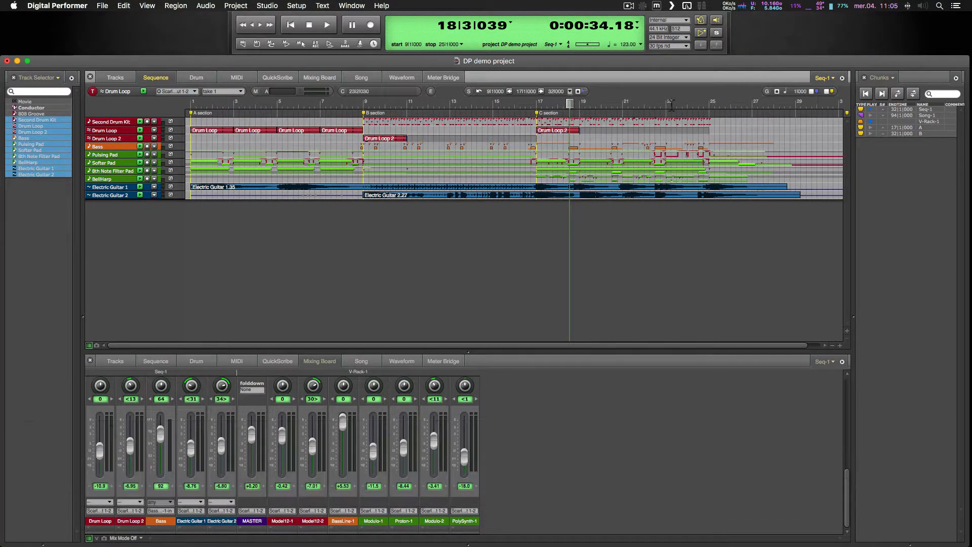
# - Copy the C section across the tracks to a new sequence named C
pyautogui.click(555, 113)
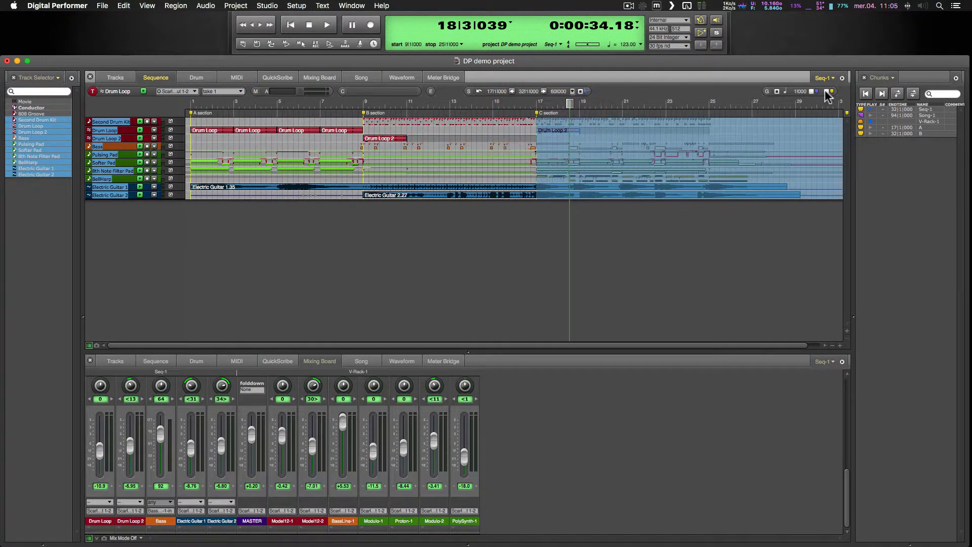
pyautogui.click(842, 78)
pyautogui.moveTo(866, 76)
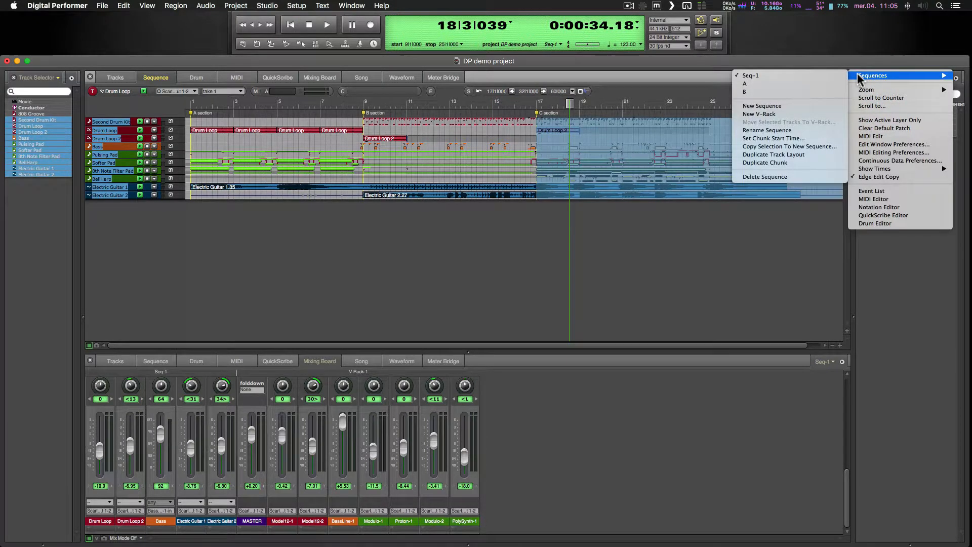
pyautogui.click(777, 147)
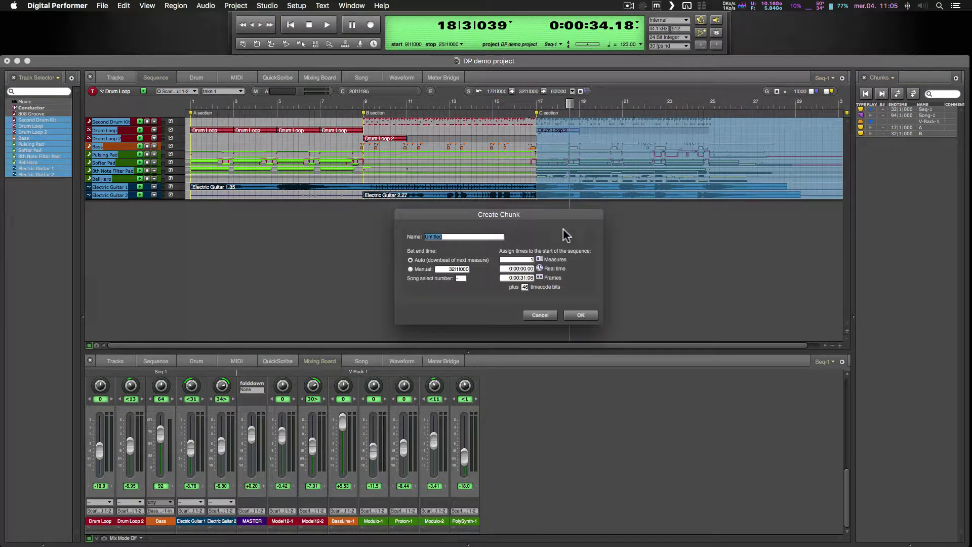
pyautogui.write('C')
pyautogui.press('Return')
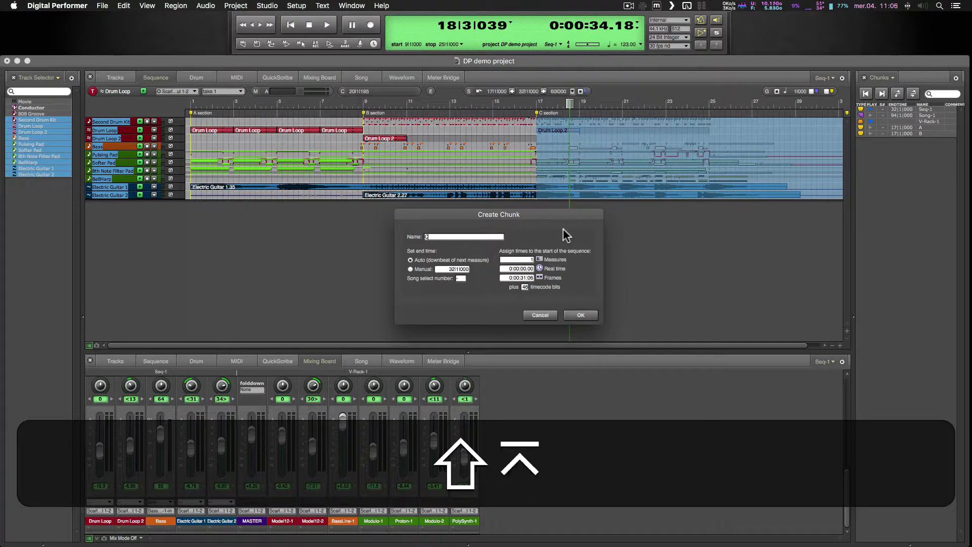
# - Review the contents of sequences A, B and C, and return to Seq-1
pyautogui.click(823, 77)
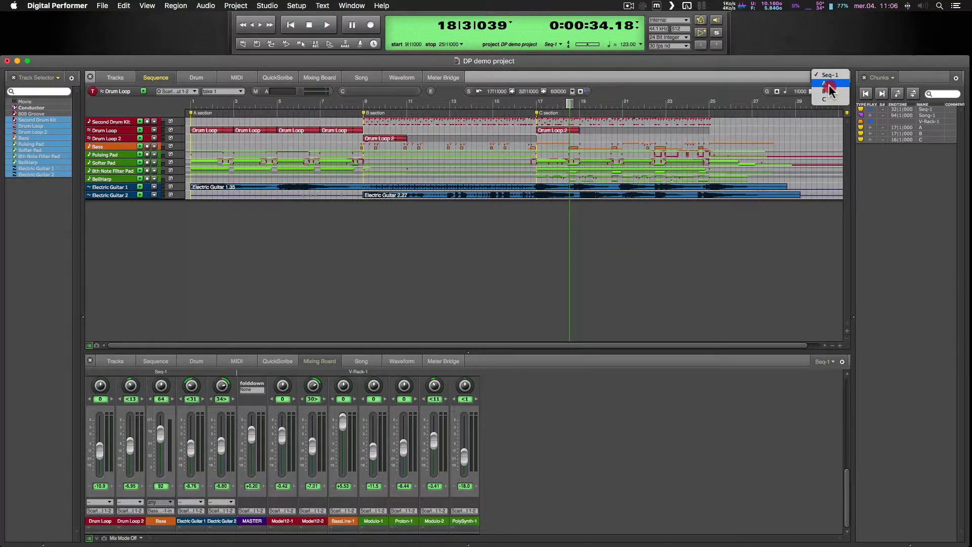
pyautogui.click(829, 84)
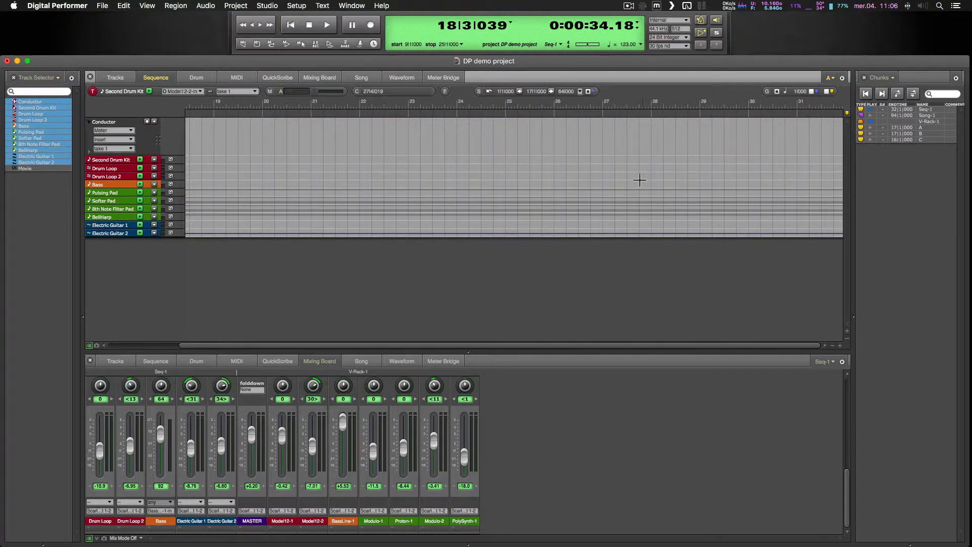
pyautogui.click(832, 80)
pyautogui.click(840, 90)
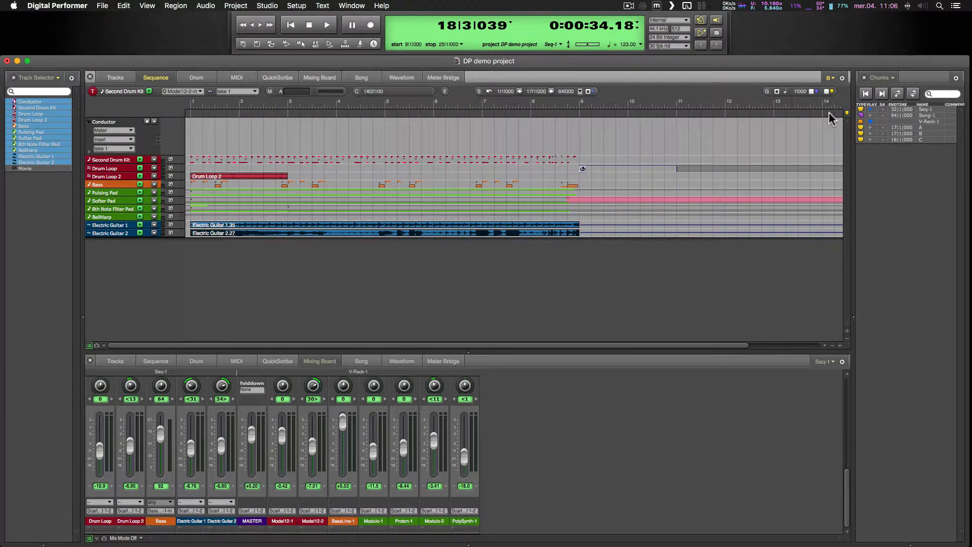
pyautogui.click(829, 79)
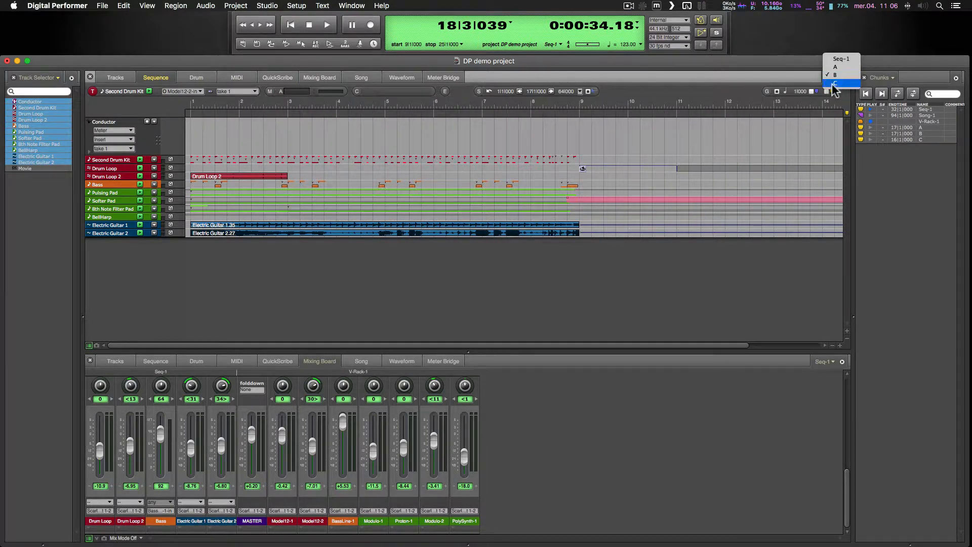
pyautogui.click(833, 87)
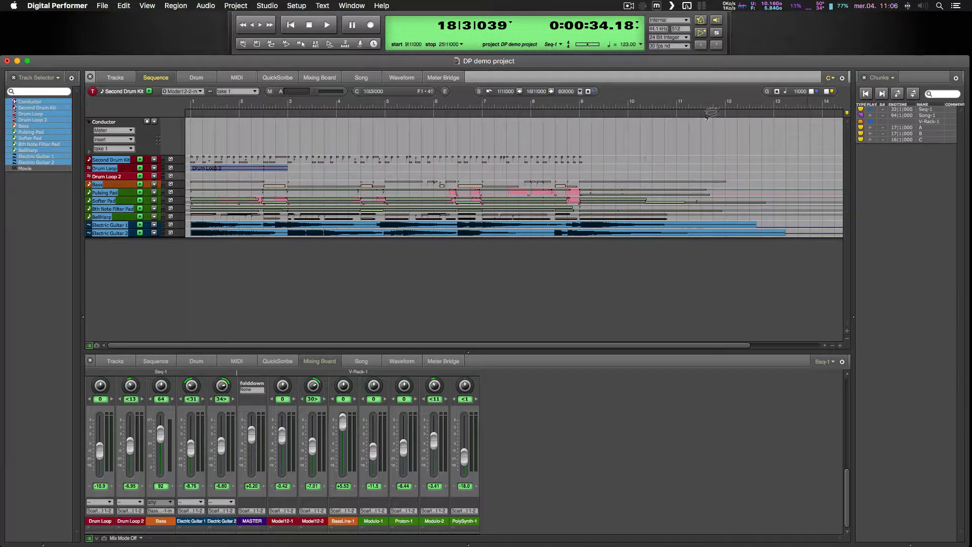
pyautogui.click(832, 78)
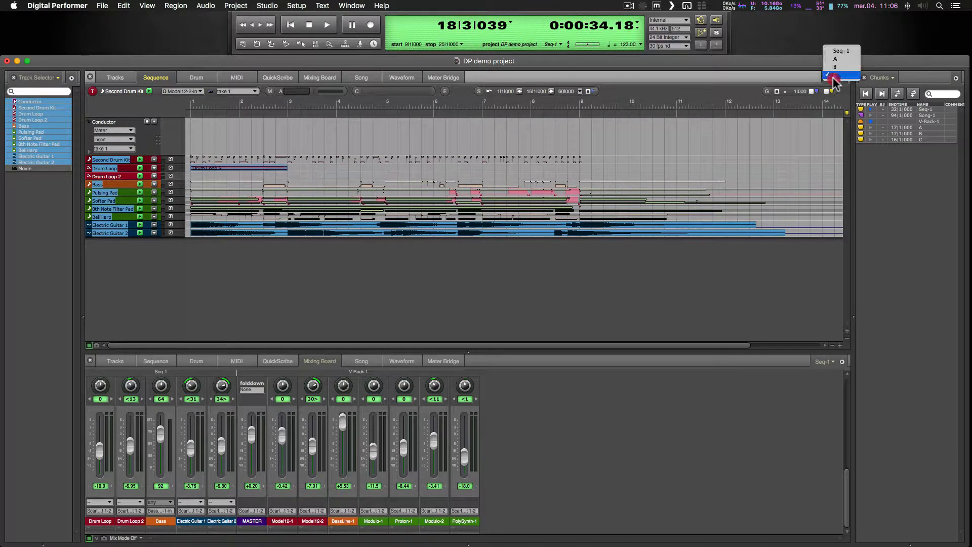
pyautogui.click(836, 52)
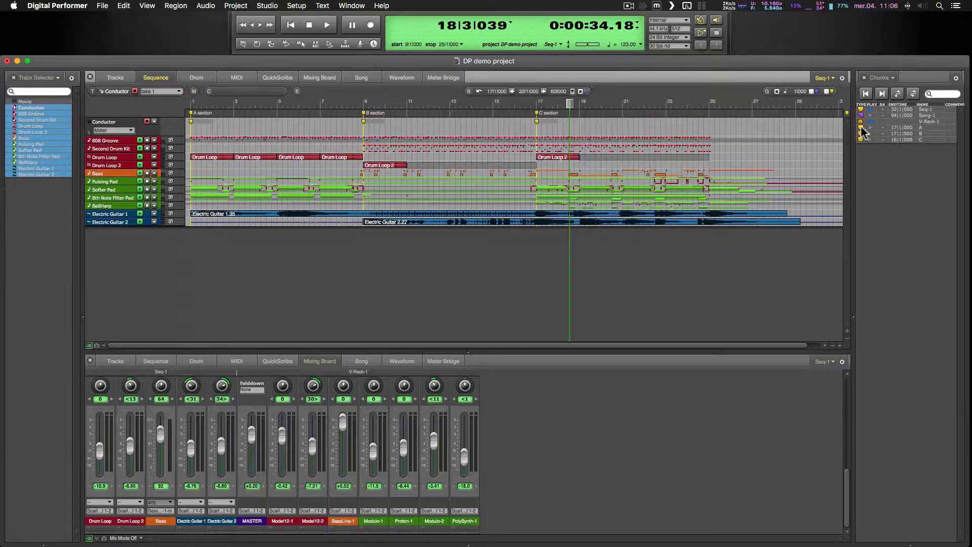
# - Move chunks A, B and C to the start of the chunk list and display sequence A to check its length
pyautogui.moveTo(864, 126)
pyautogui.mouseDown()
pyautogui.moveTo(860, 108)
pyautogui.moveTo(861, 133)
pyautogui.moveTo(861, 122)
pyautogui.mouseUp()
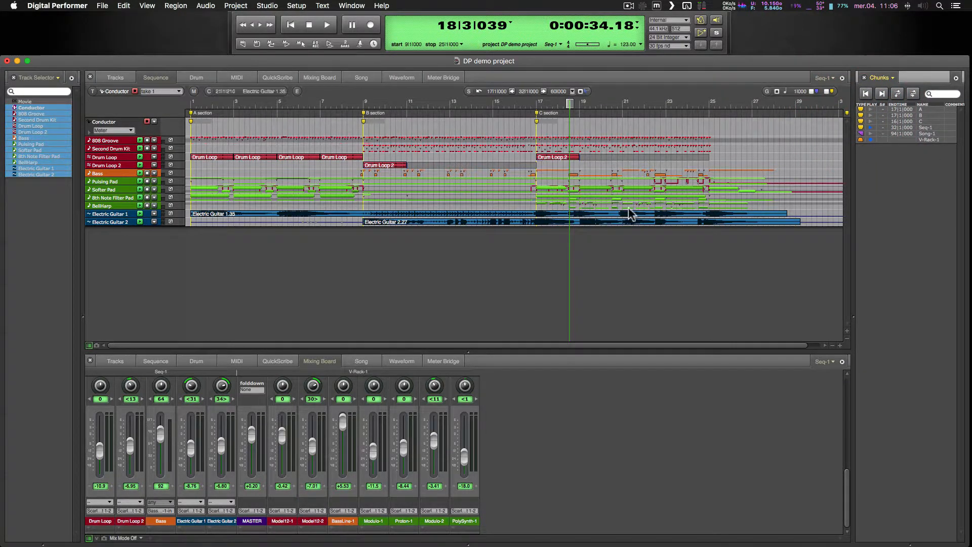
pyautogui.click(829, 79)
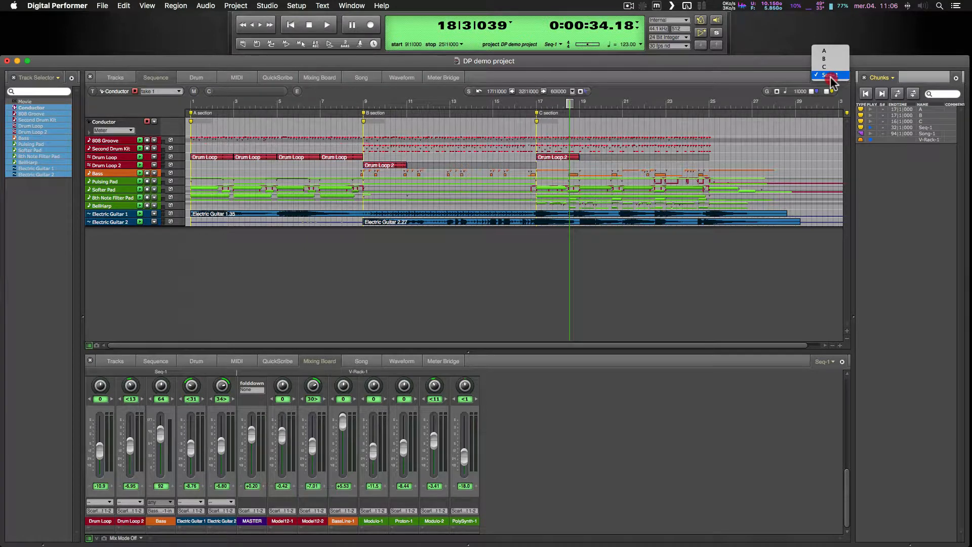
pyautogui.click(833, 49)
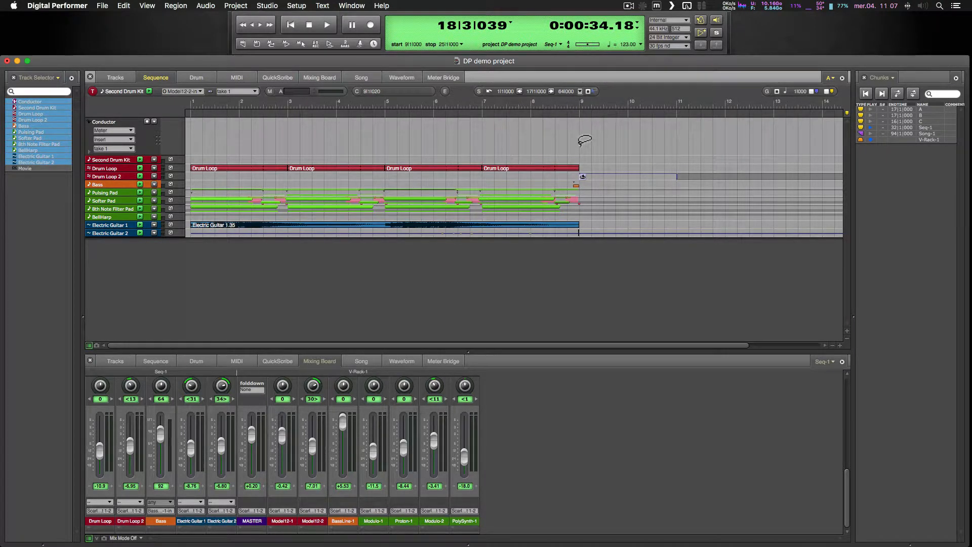
pyautogui.hscroll(5, 582, 141)
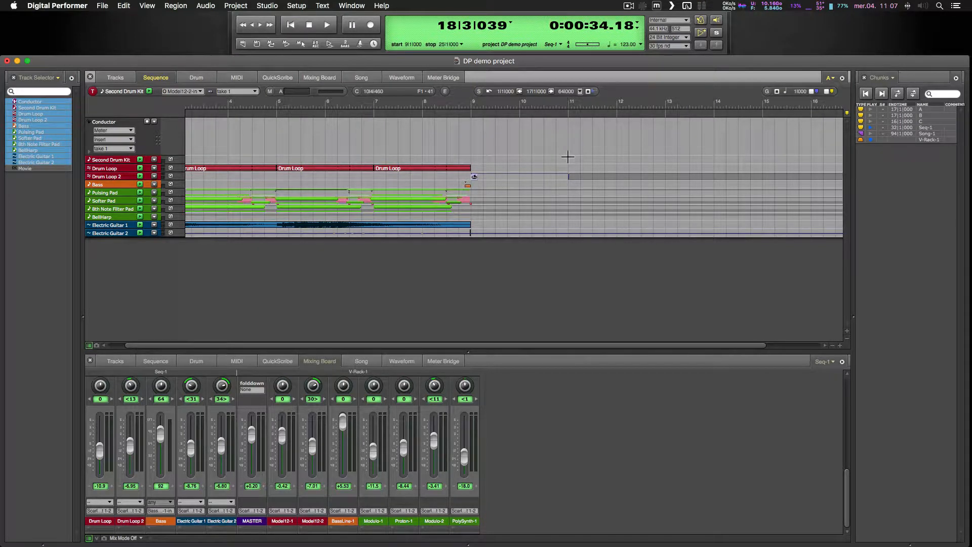
pyautogui.hscroll(6, 568, 157)
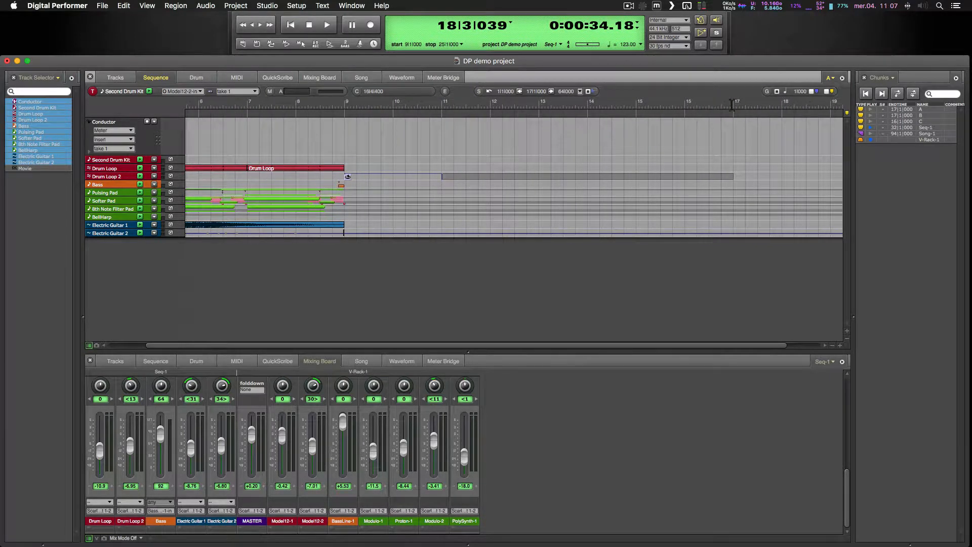
pyautogui.hscroll(-10, 736, 137)
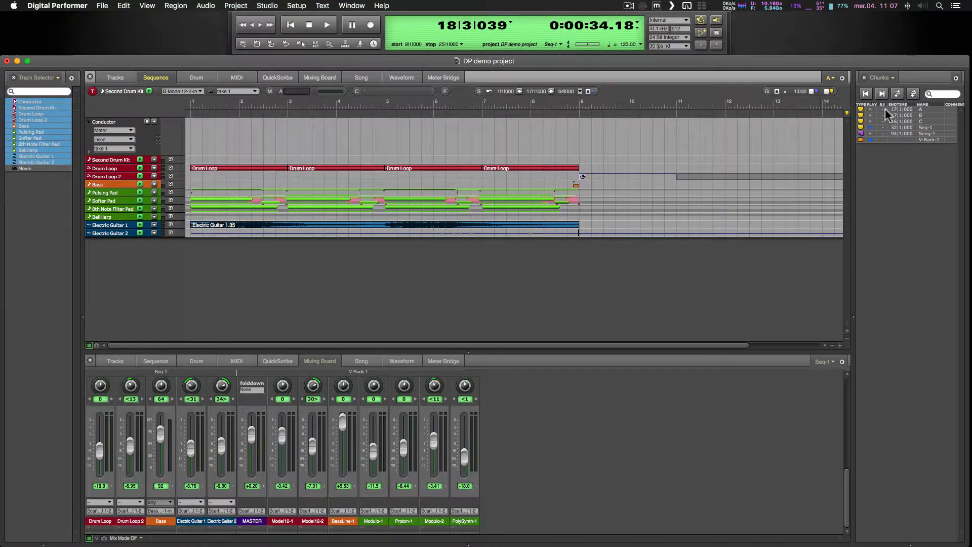
# - Switch chunks A, B and C to manual end time
pyautogui.click(922, 109)
pyautogui.keyDown('shift'); pyautogui.click(927, 120); pyautogui.keyUp('shift')
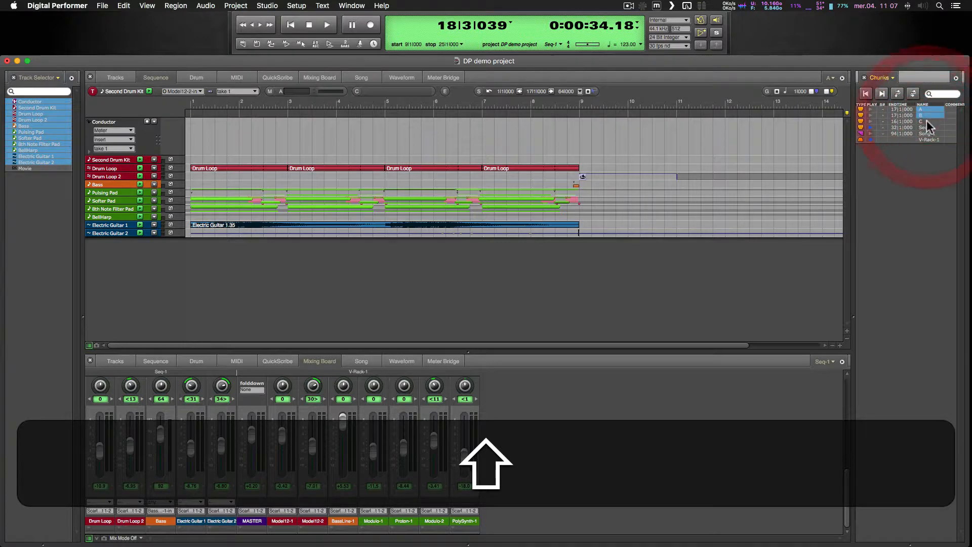
pyautogui.click(955, 77)
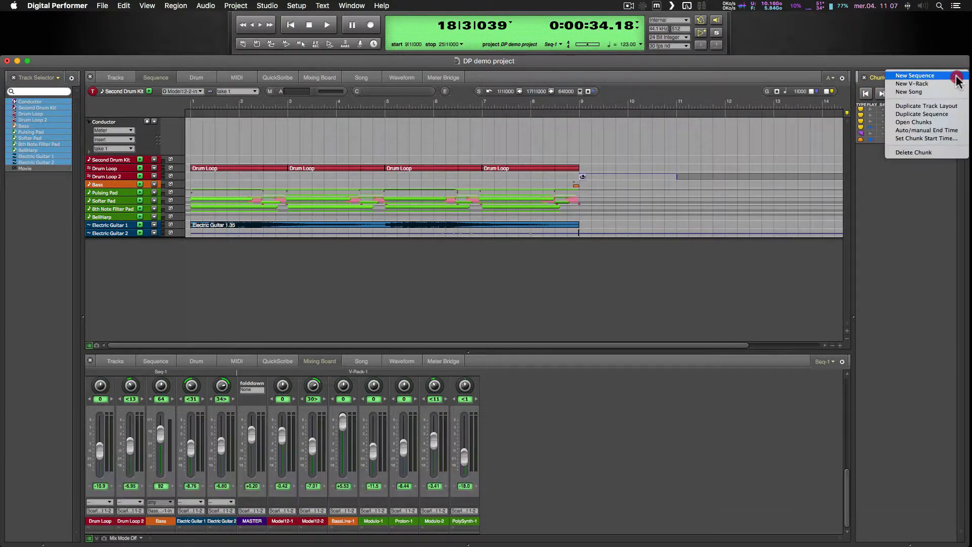
pyautogui.click(918, 131)
pyautogui.click(906, 153)
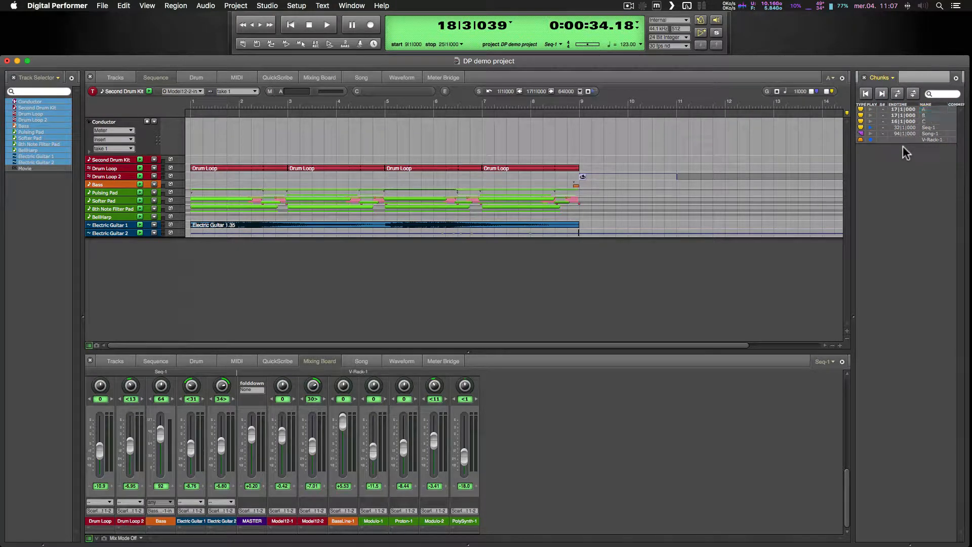
# - Set the end time of chunk A to measure 9
pyautogui.doubleClick(893, 107)
pyautogui.write('9')
pyautogui.press('Return')
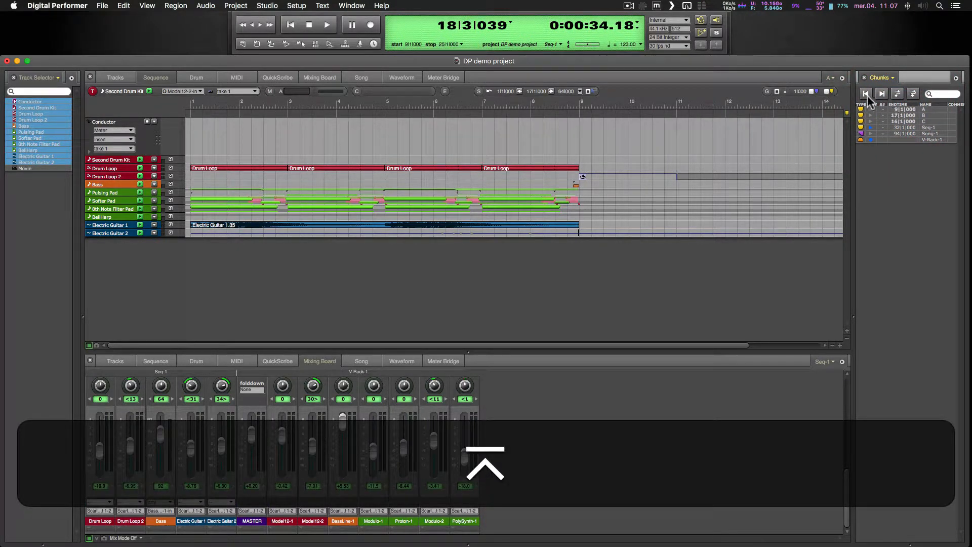
# - Display sequence B and set the end time of chunk B to measure 9
pyautogui.click(831, 78)
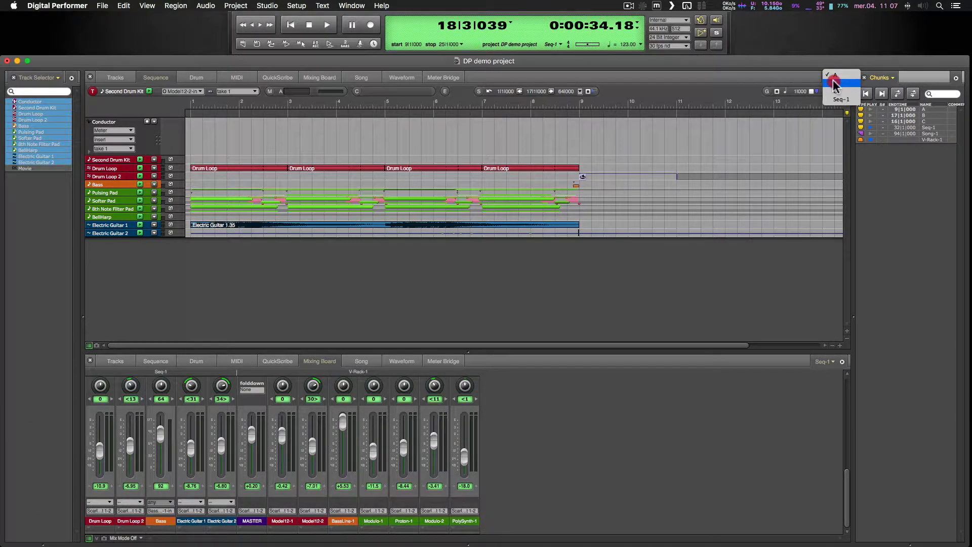
pyautogui.click(833, 83)
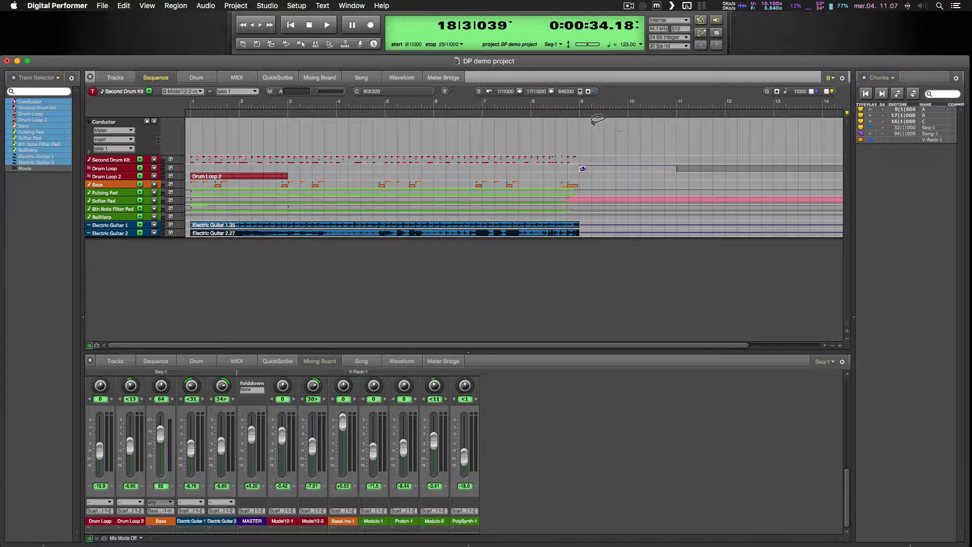
pyautogui.click(895, 114)
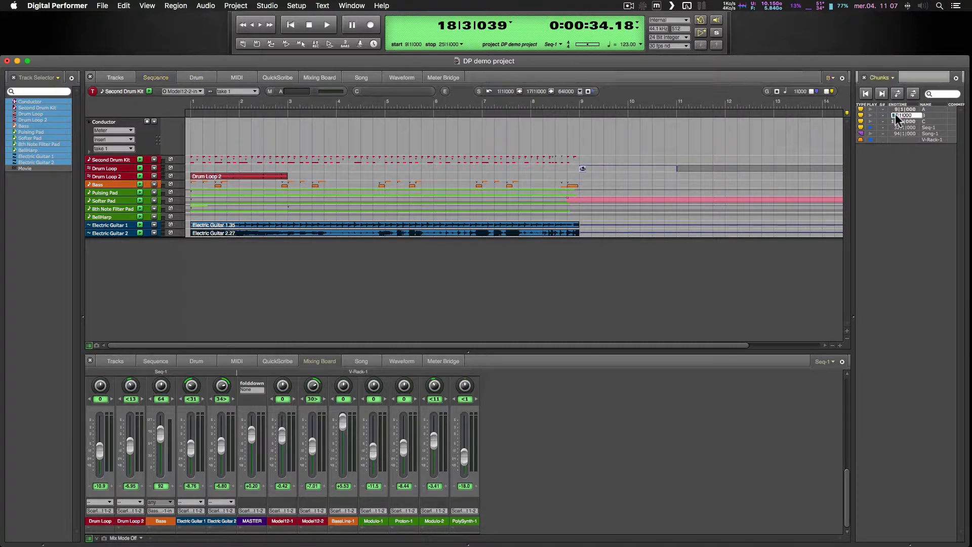
pyautogui.press('9')
pyautogui.press('KP_Enter')
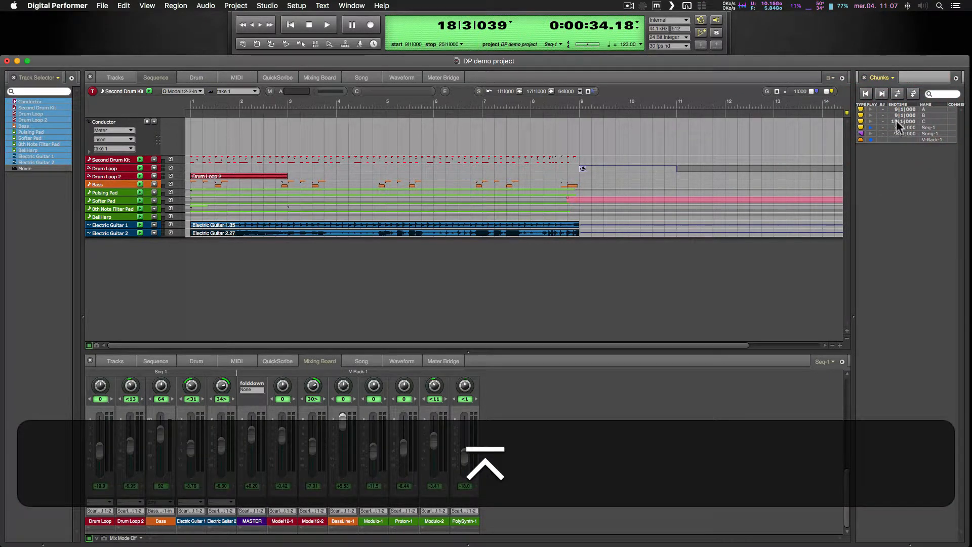
# - Display sequence C to check where its material ends
pyautogui.click(830, 78)
pyautogui.click(832, 82)
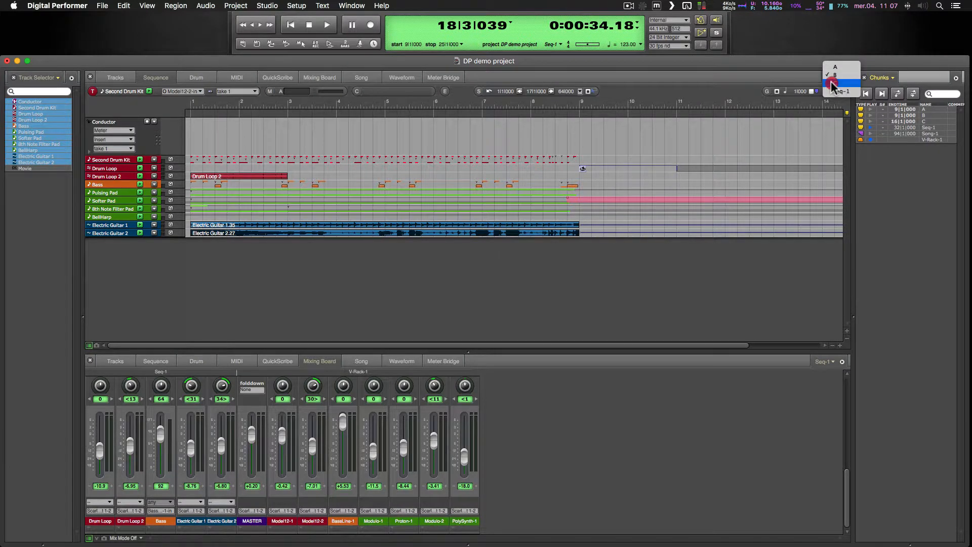
pyautogui.hscroll(-10, 637, 162)
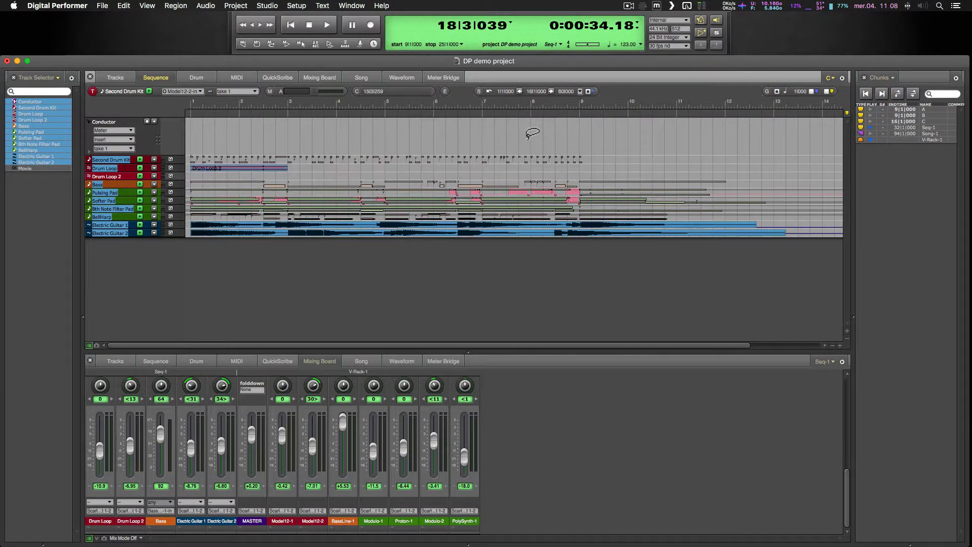
# - Delete the Drum Loop 2 track from sequence A
pyautogui.click(831, 78)
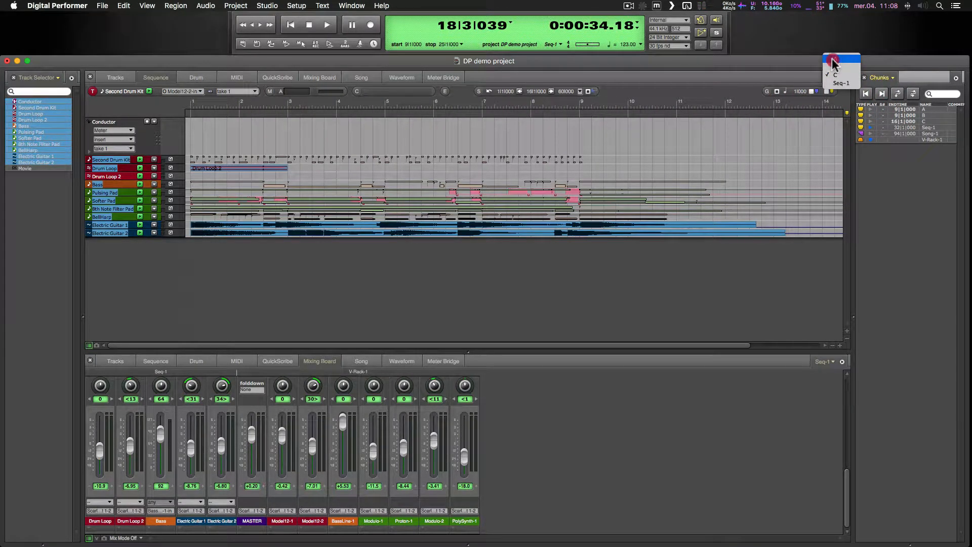
pyautogui.click(832, 61)
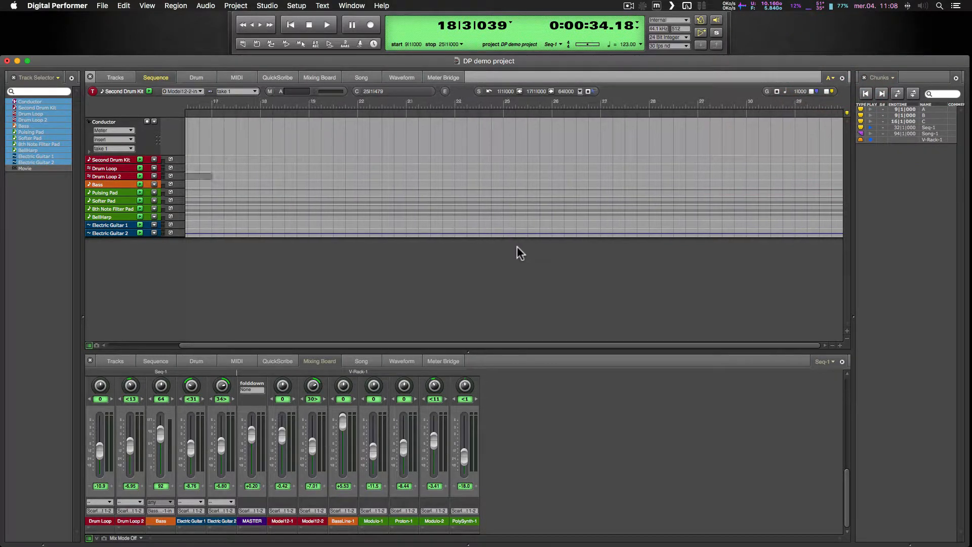
pyautogui.press('super+Left')
pyautogui.press('super+Left')
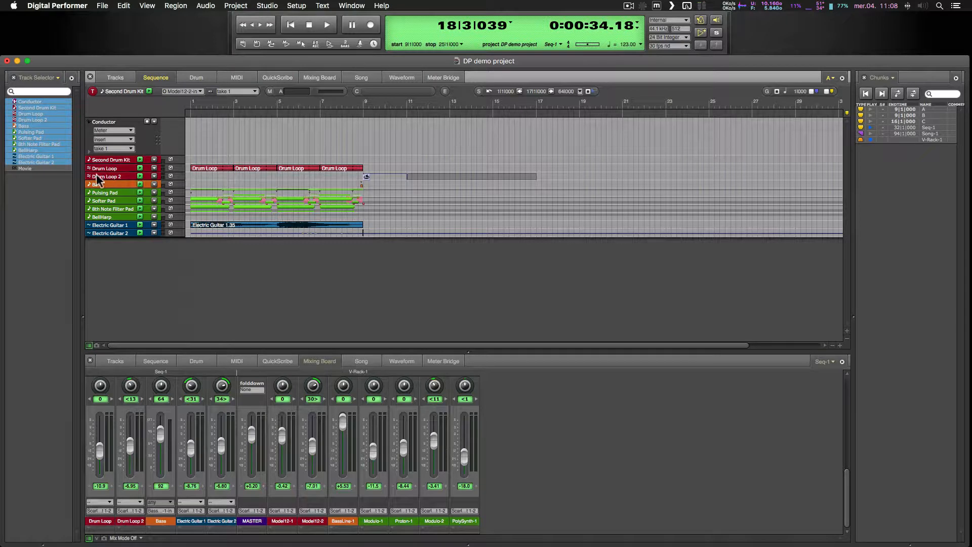
pyautogui.click(90, 176)
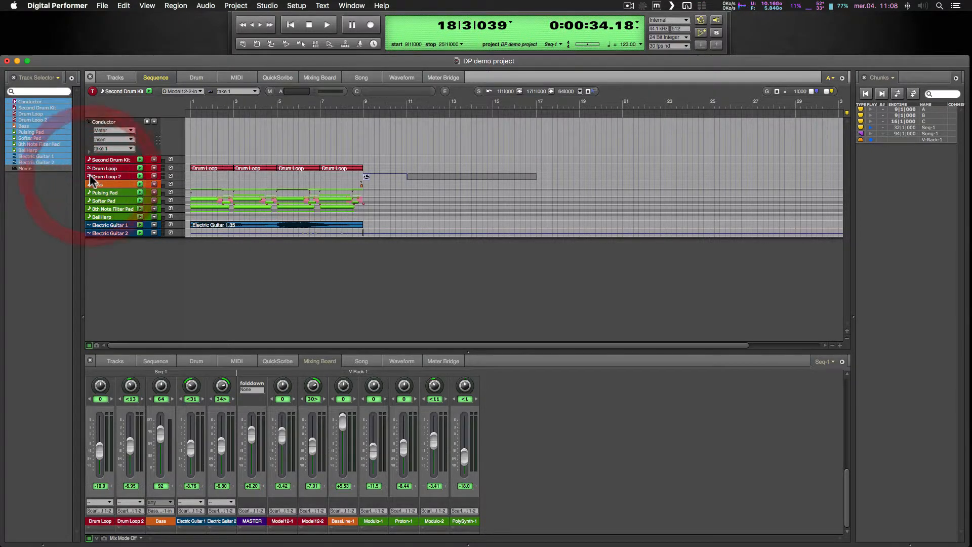
pyautogui.doubleClick(104, 174)
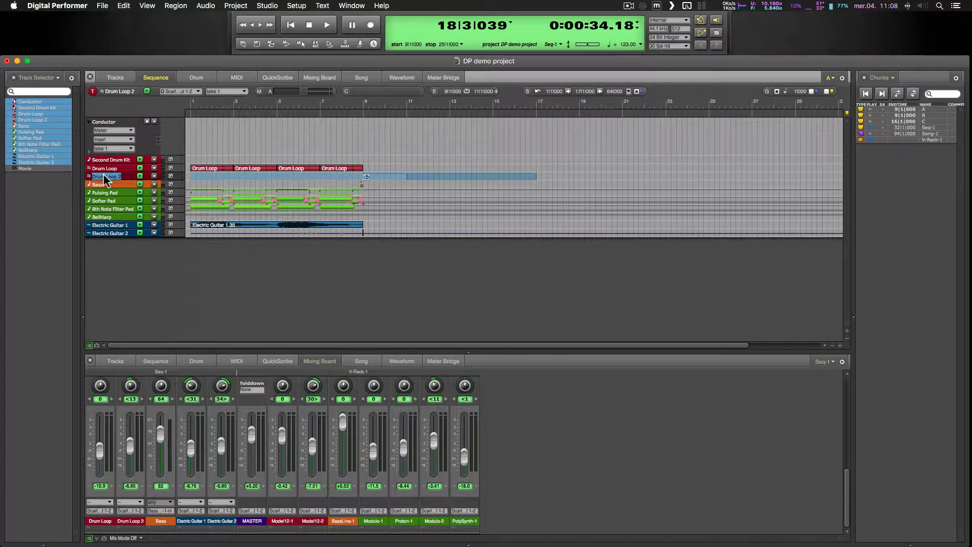
pyautogui.rightClick(104, 175)
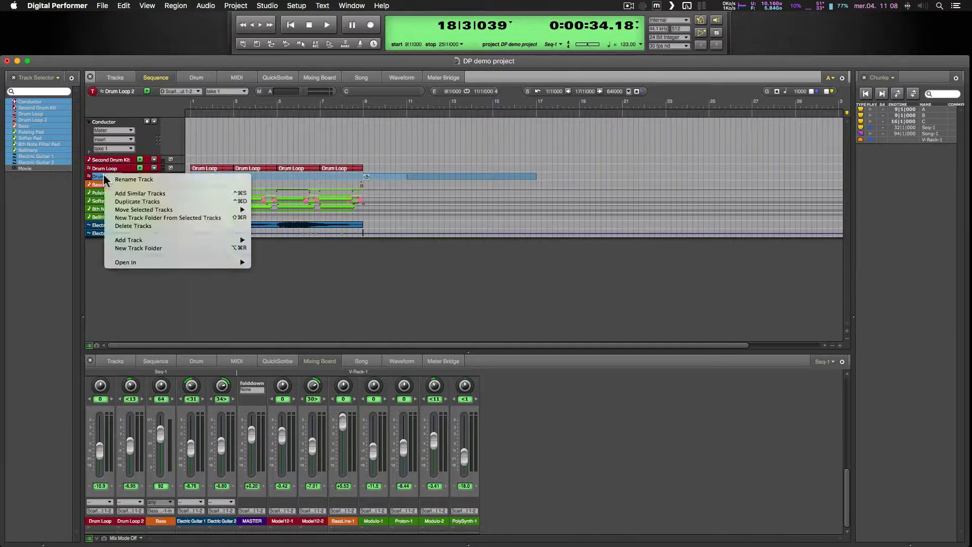
pyautogui.click(119, 224)
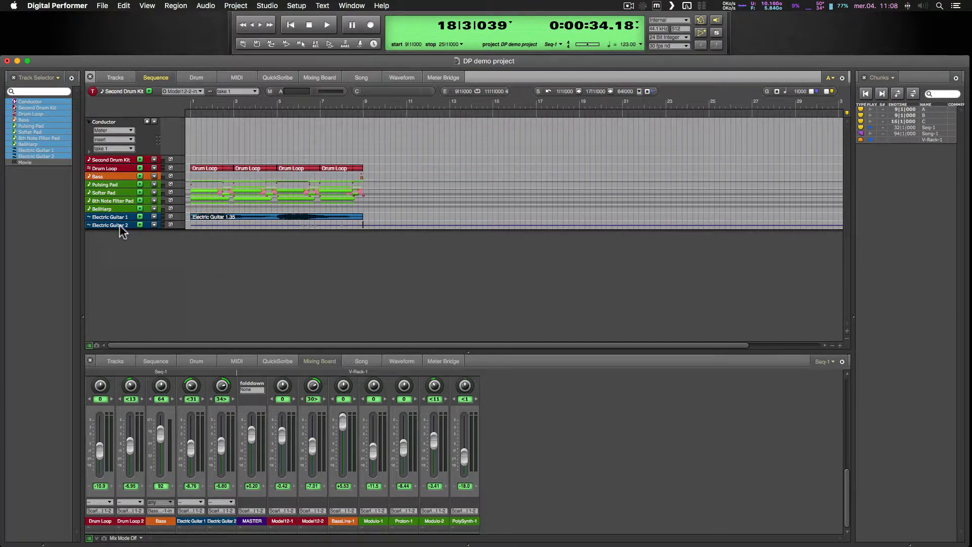
# - Display sequence B and insert a loop over the Drum Loop 2 soundbite from measure 1 to 3, repeating 4 times
pyautogui.click(830, 77)
pyautogui.click(837, 89)
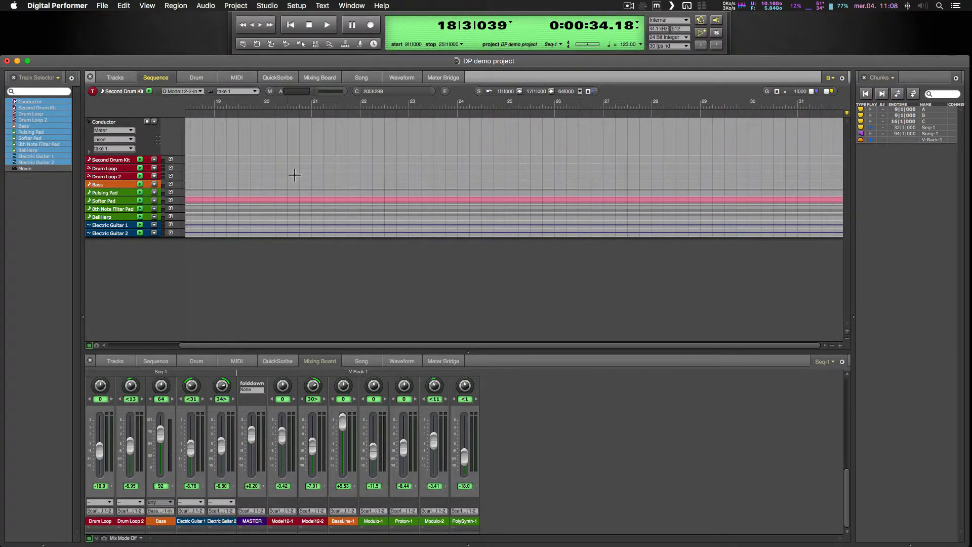
pyautogui.hscroll(-15, 295, 175)
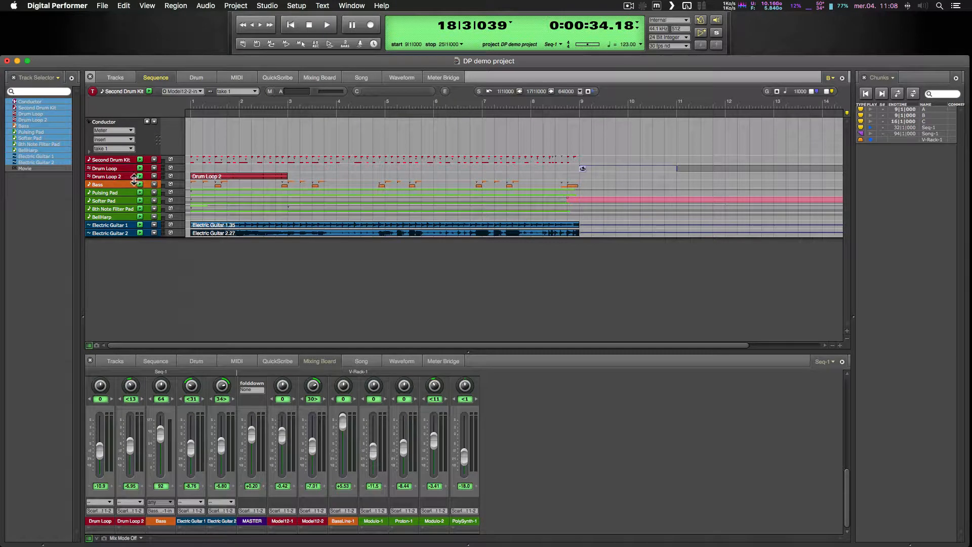
pyautogui.moveTo(134, 180); pyautogui.dragTo(134, 207)
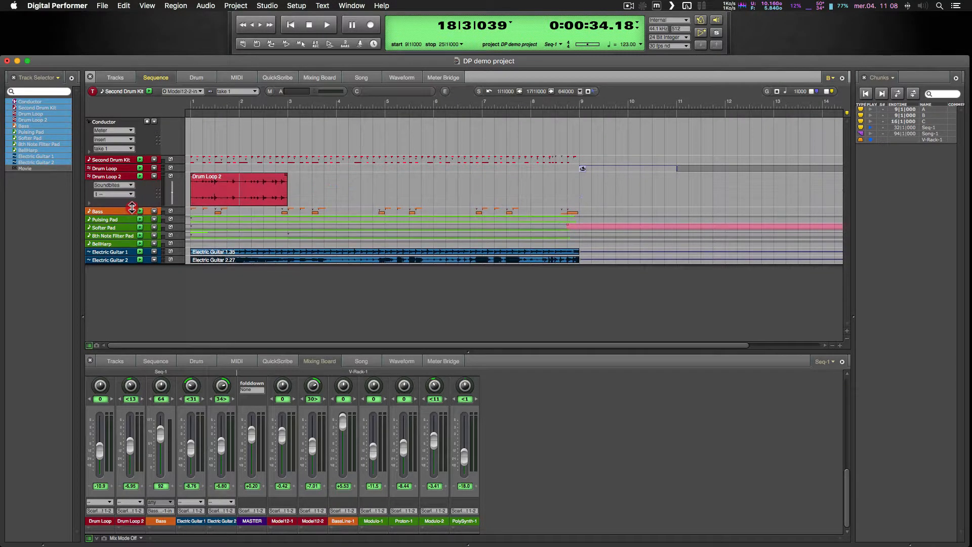
pyautogui.click(153, 175)
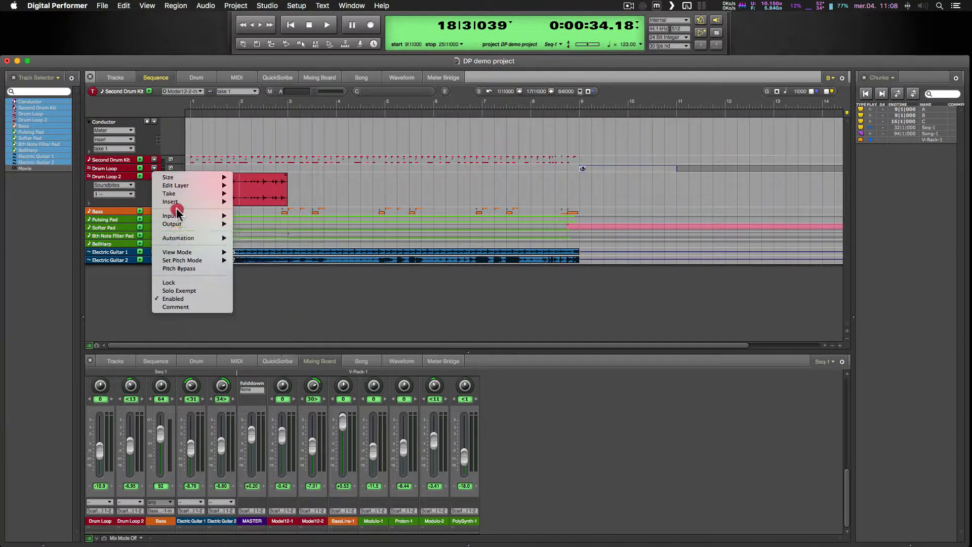
pyautogui.moveTo(177, 202)
pyautogui.click(259, 217)
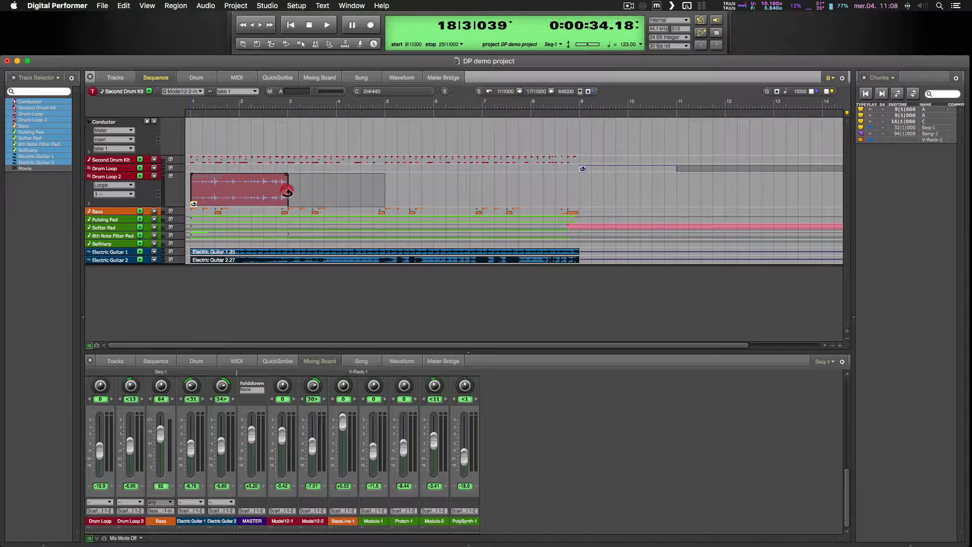
pyautogui.click(287, 191)
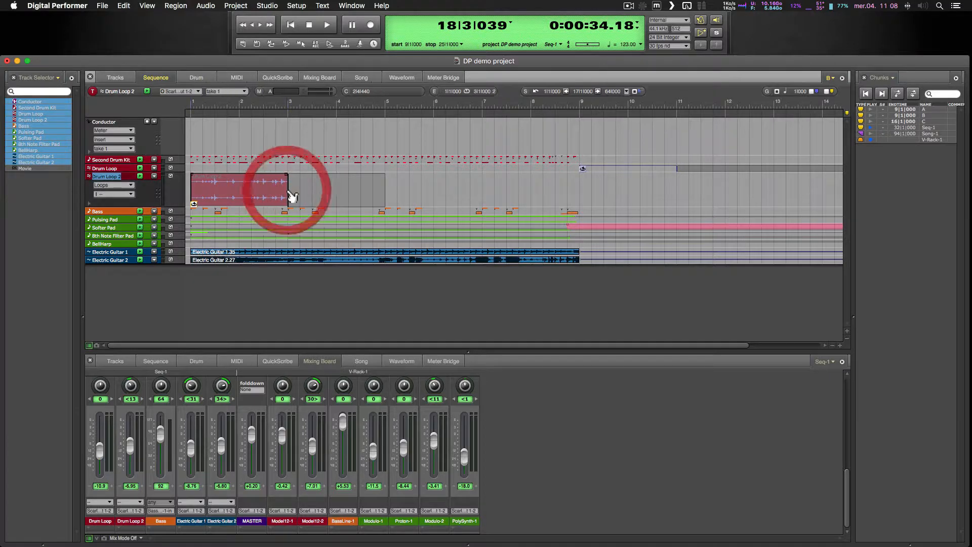
pyautogui.click(495, 91)
pyautogui.write('4')
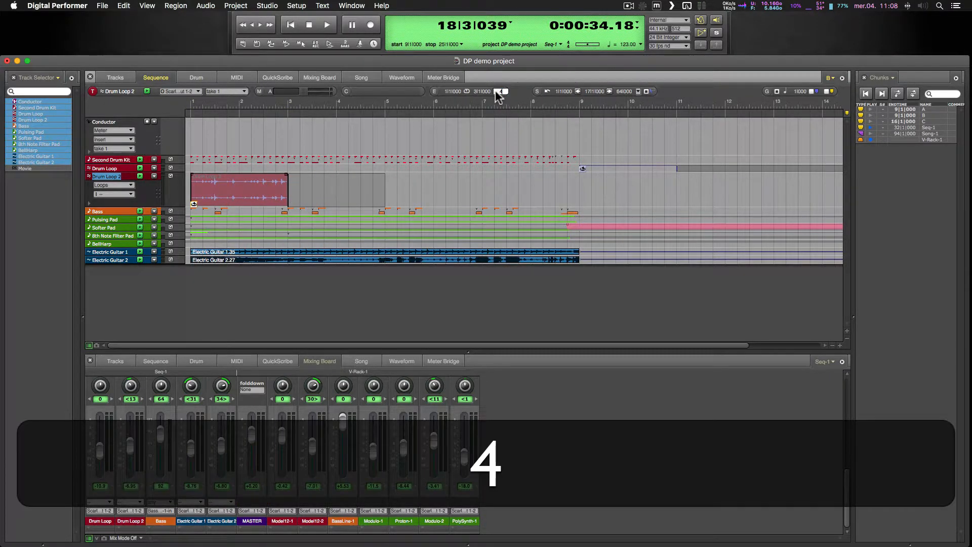
pyautogui.press('Return')
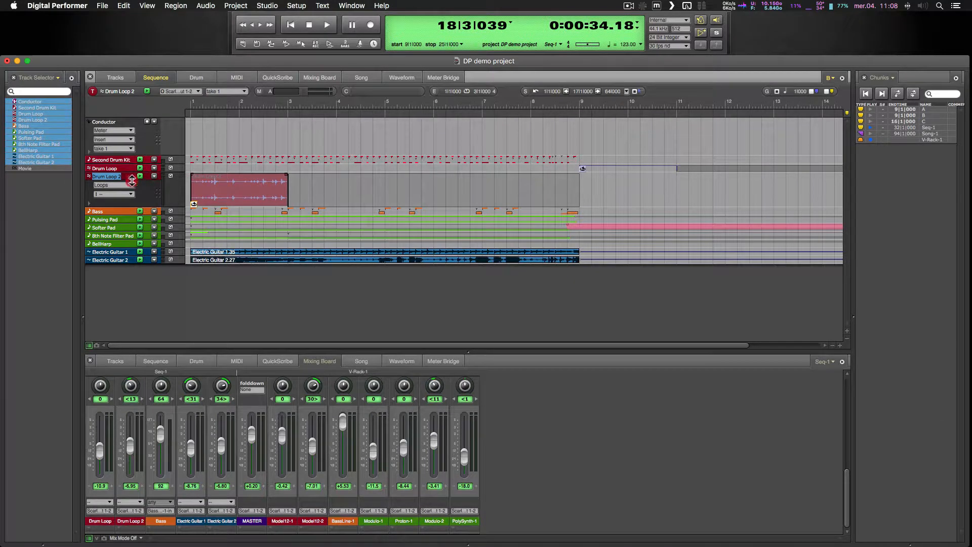
# - Delete the Drum Loop track from sequence B, keeping the Drum Loop 2 track
pyautogui.moveTo(133, 172); pyautogui.dragTo(130, 209)
pyautogui.click(105, 165)
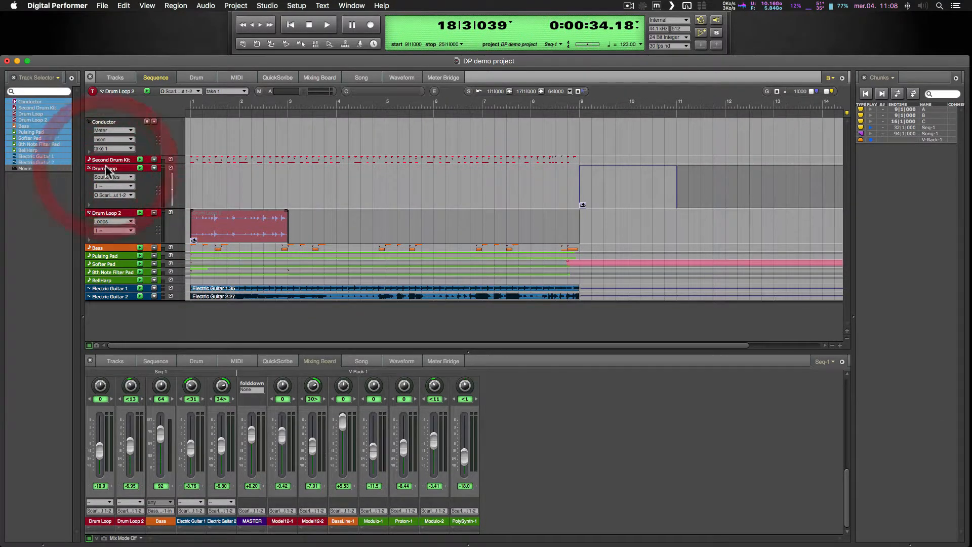
pyautogui.rightClick(99, 169)
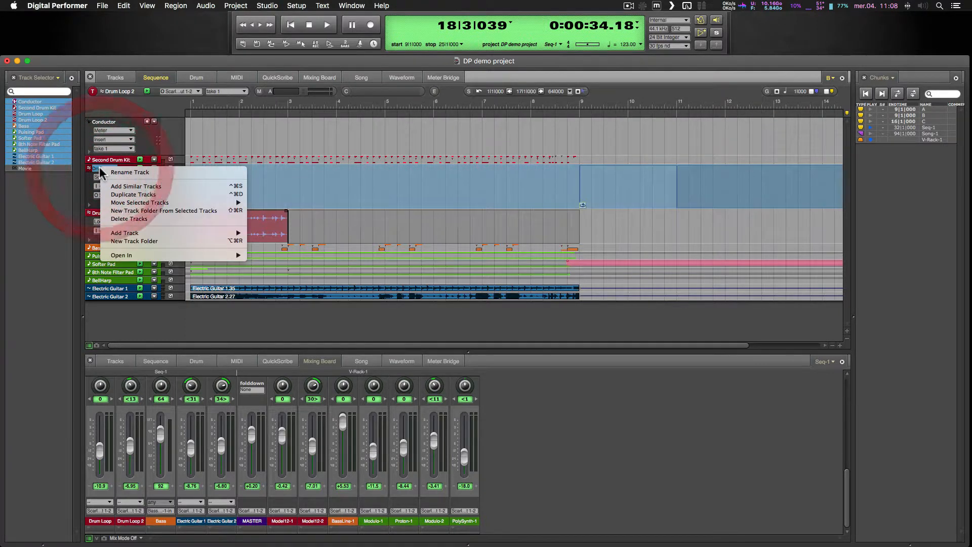
pyautogui.click(124, 216)
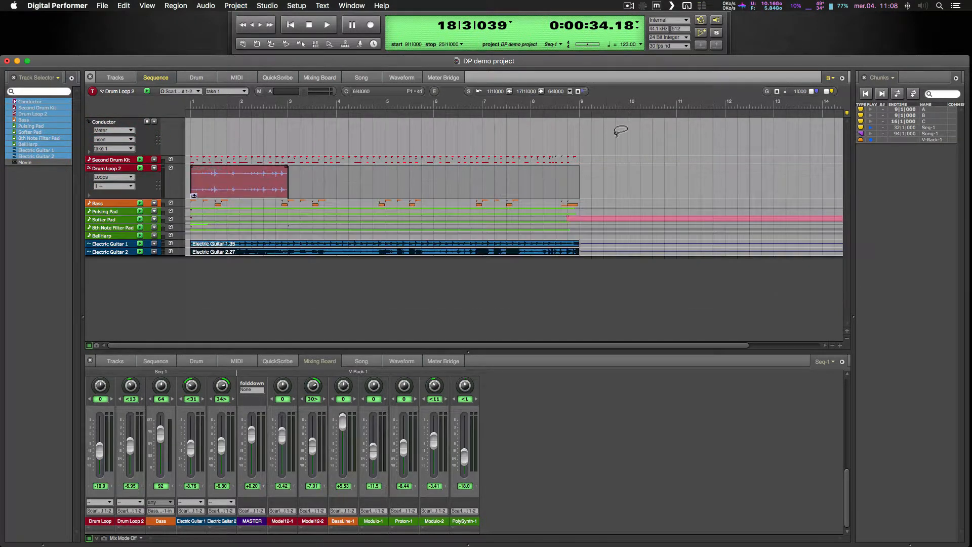
# - Display sequence C and insert a loop over the Drum Loop track's soundbite from measure 1 to 3, repeating 4 times
pyautogui.click(831, 78)
pyautogui.click(834, 84)
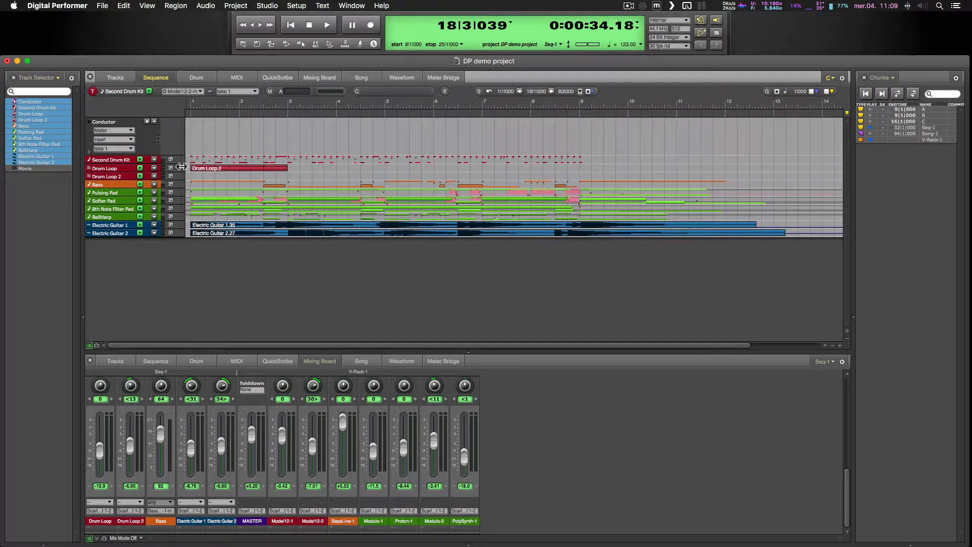
pyautogui.moveTo(132, 172); pyautogui.dragTo(130, 201)
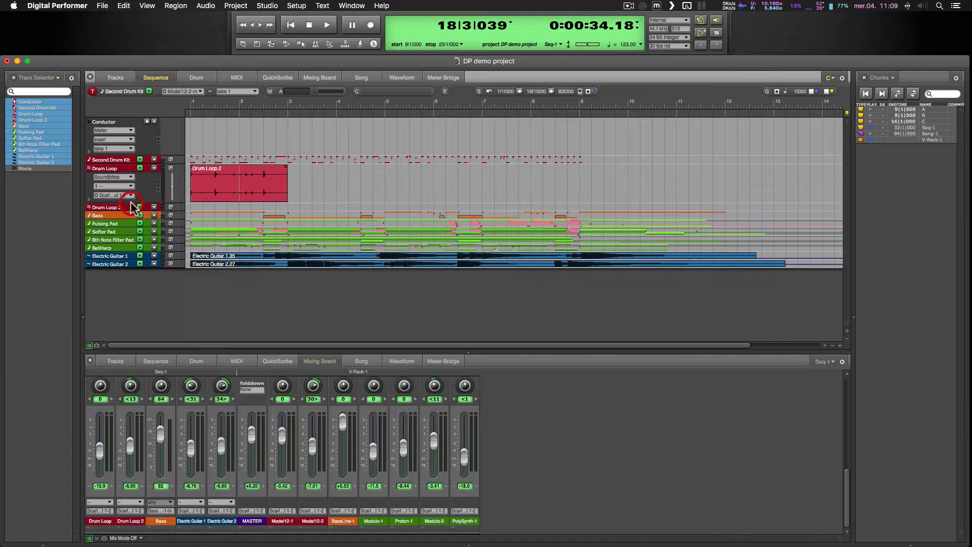
pyautogui.click(153, 166)
pyautogui.moveTo(163, 178)
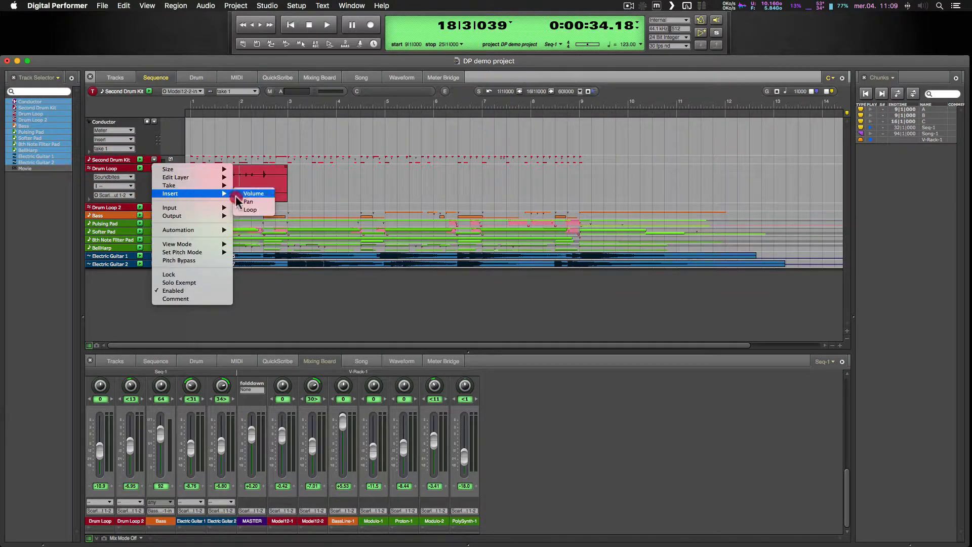
pyautogui.click(248, 207)
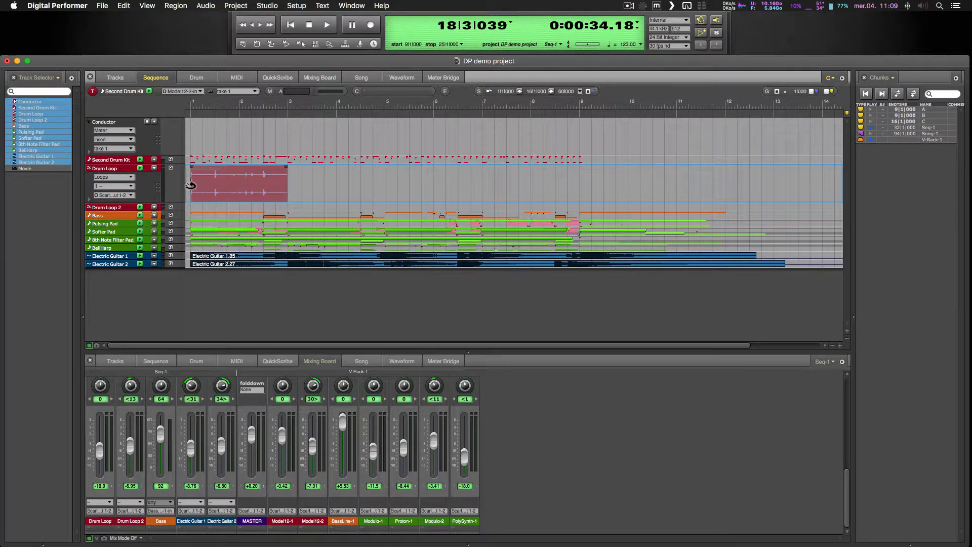
pyautogui.moveTo(284, 192); pyautogui.dragTo(383, 190)
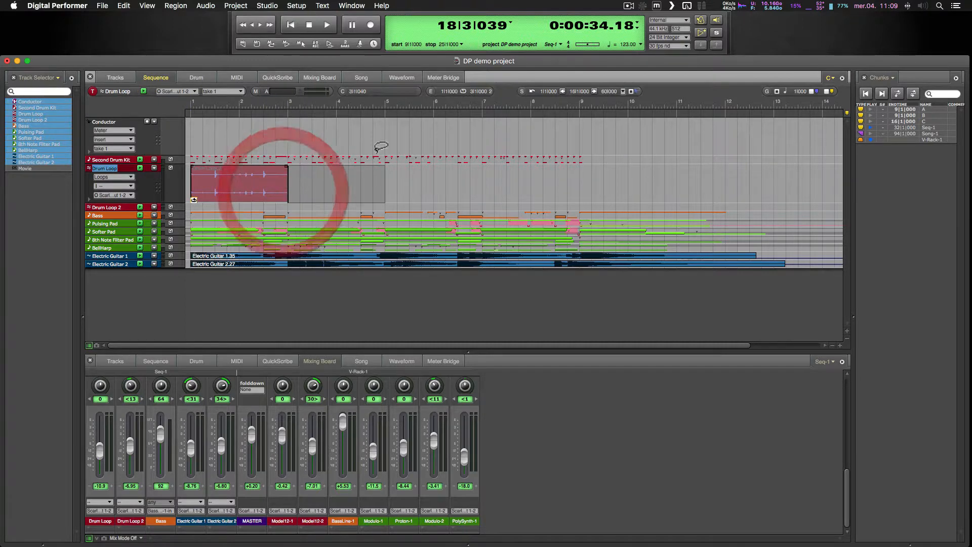
pyautogui.click(494, 91)
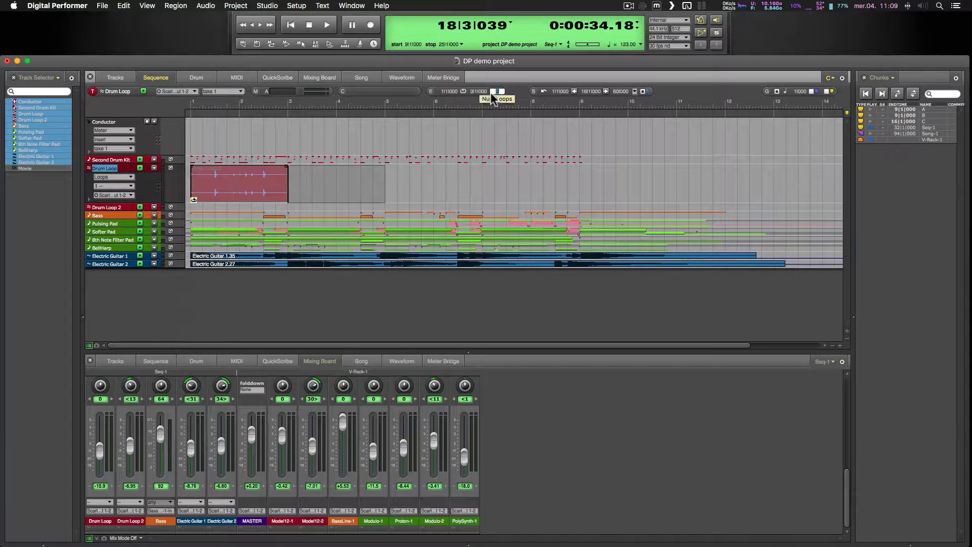
pyautogui.write('4')
pyautogui.press('Return')
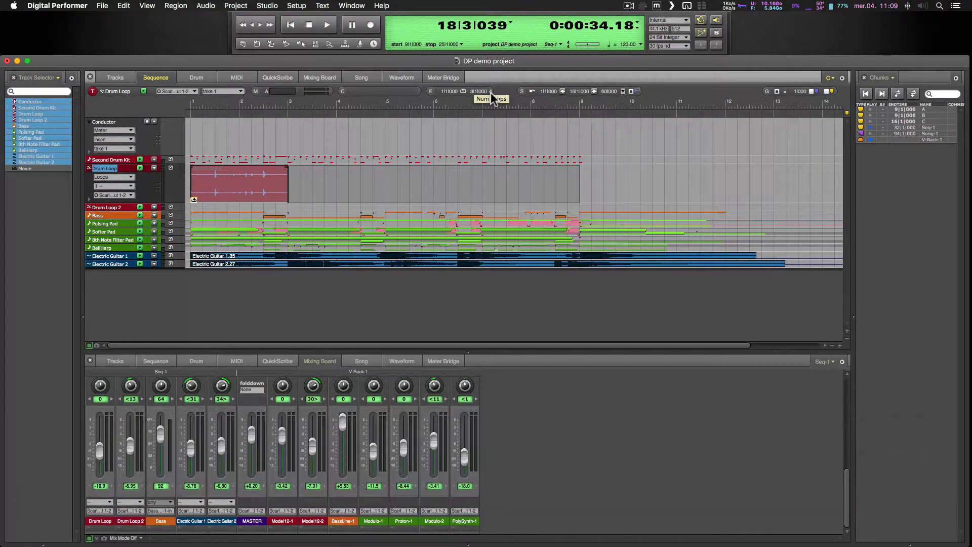
pyautogui.click(282, 314)
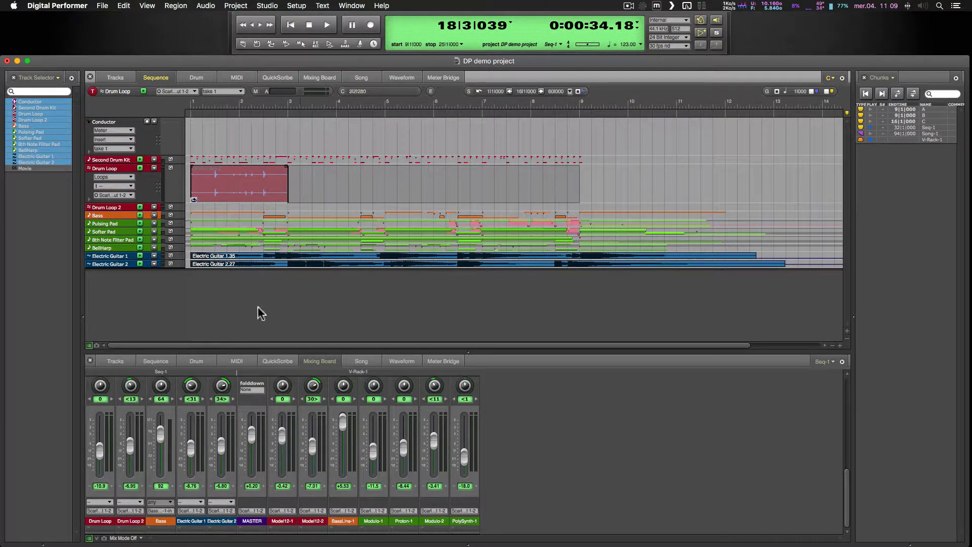
# - Place chunks A, B and C one after another in Song-1 and play-enable the song
pyautogui.click(359, 79)
pyautogui.moveTo(863, 111); pyautogui.dragTo(114, 124)
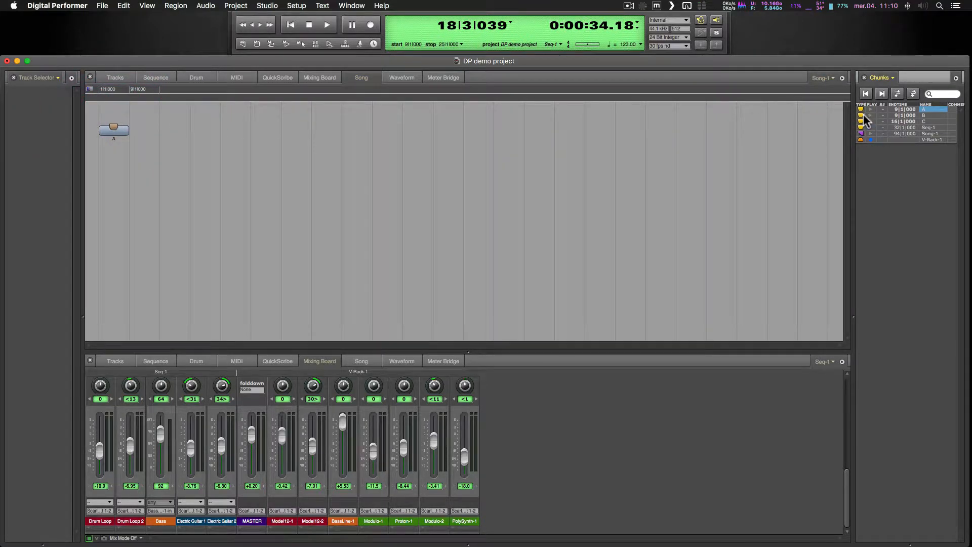
pyautogui.moveTo(864, 116); pyautogui.dragTo(136, 129)
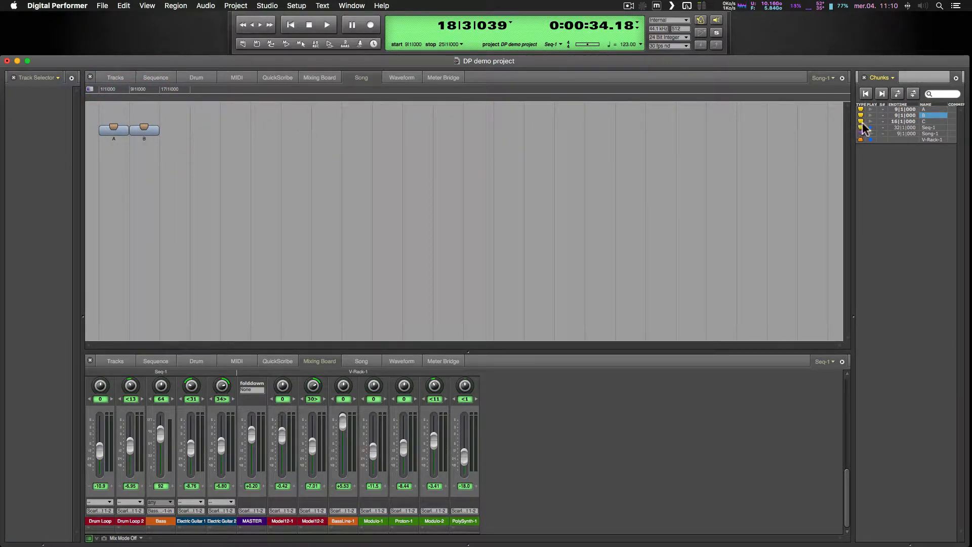
pyautogui.moveTo(862, 123); pyautogui.dragTo(171, 135)
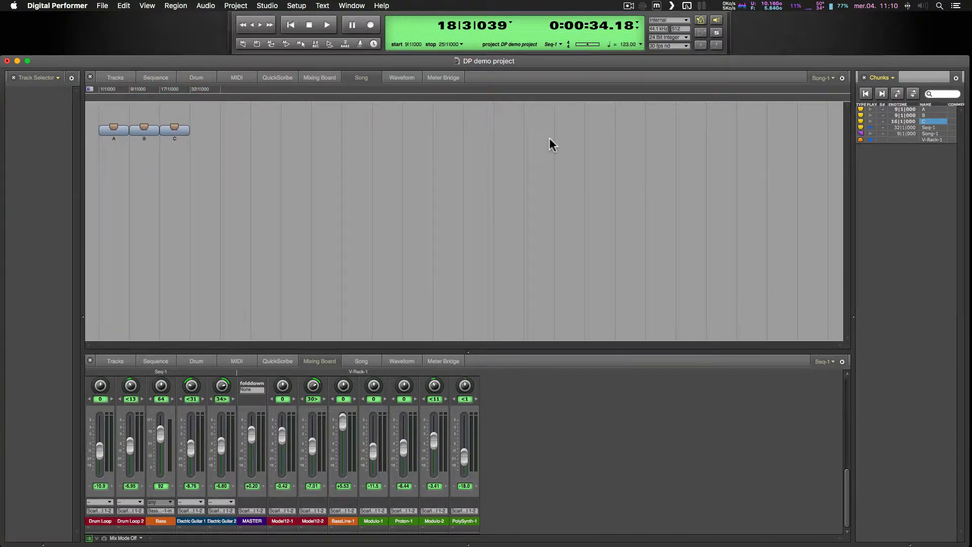
pyautogui.click(871, 133)
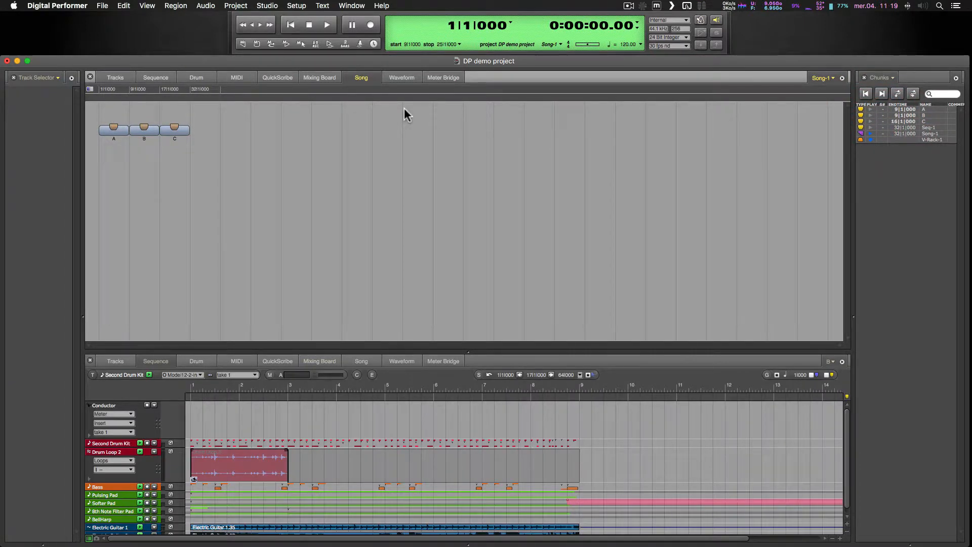
# - Play Song-1 while viewing the Mixing Board of chunk A and that of chunk B, and stop playback
pyautogui.press('space')
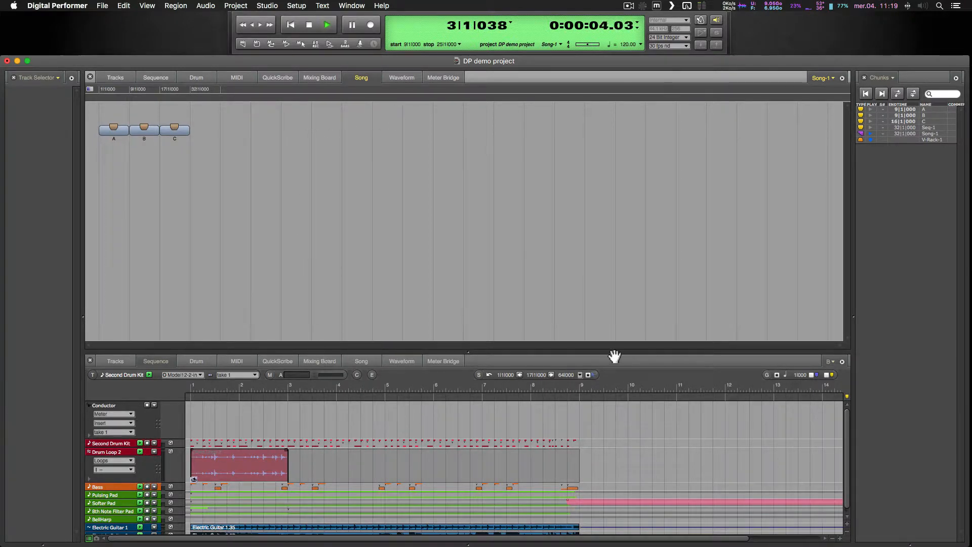
pyautogui.click(323, 363)
pyautogui.moveTo(829, 359); pyautogui.dragTo(830, 351)
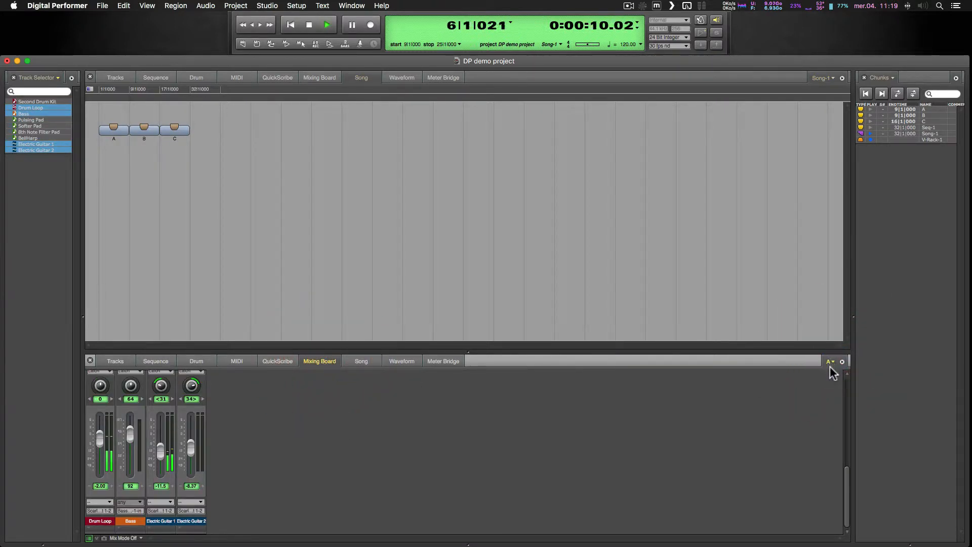
pyautogui.click(830, 361)
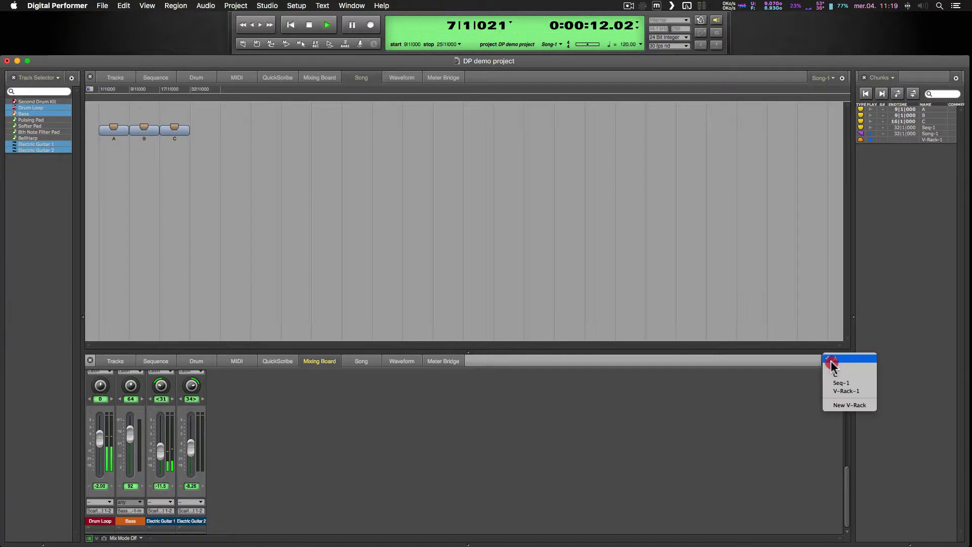
pyautogui.click(830, 372)
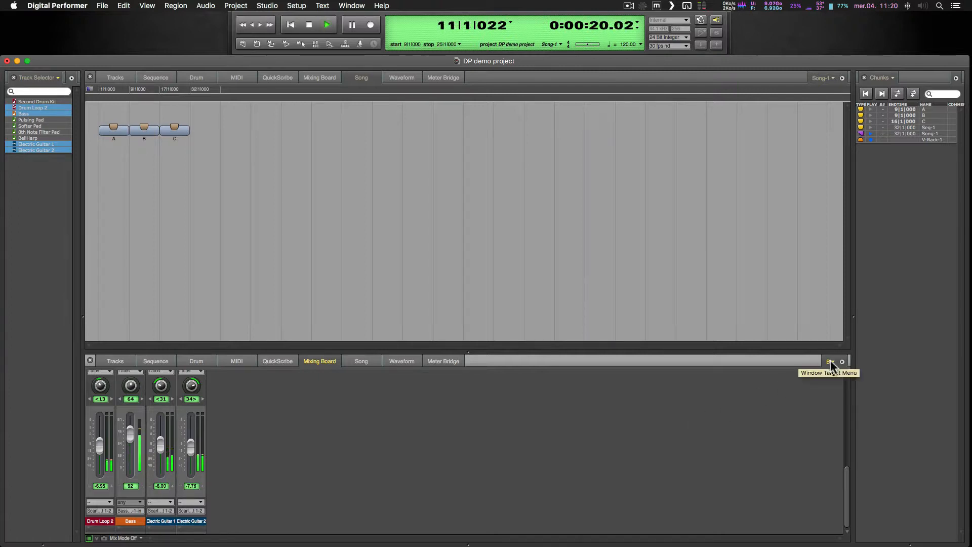
pyautogui.press('space')
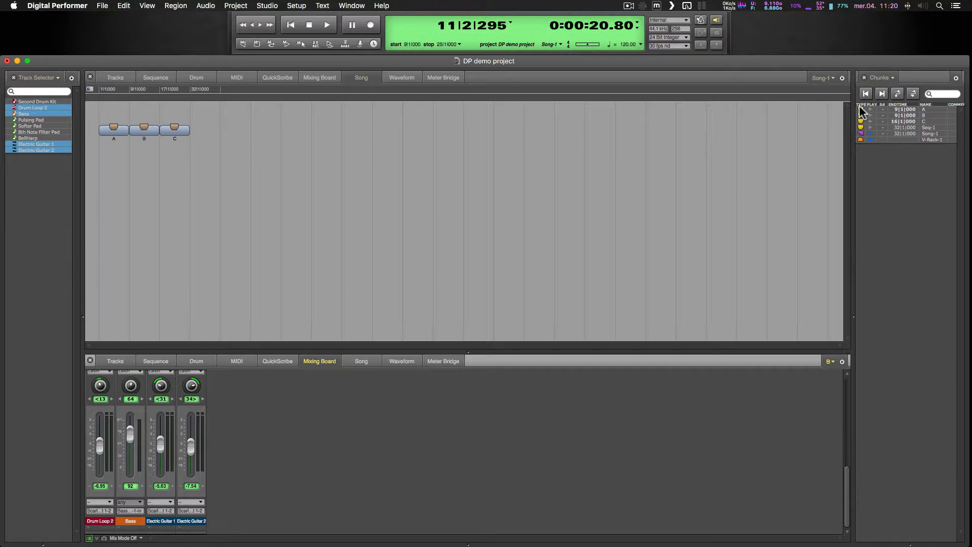
# - Add a second instance of chunk A after C in the song, and set the end time of chunk C to measure 9
pyautogui.moveTo(862, 110); pyautogui.dragTo(200, 126)
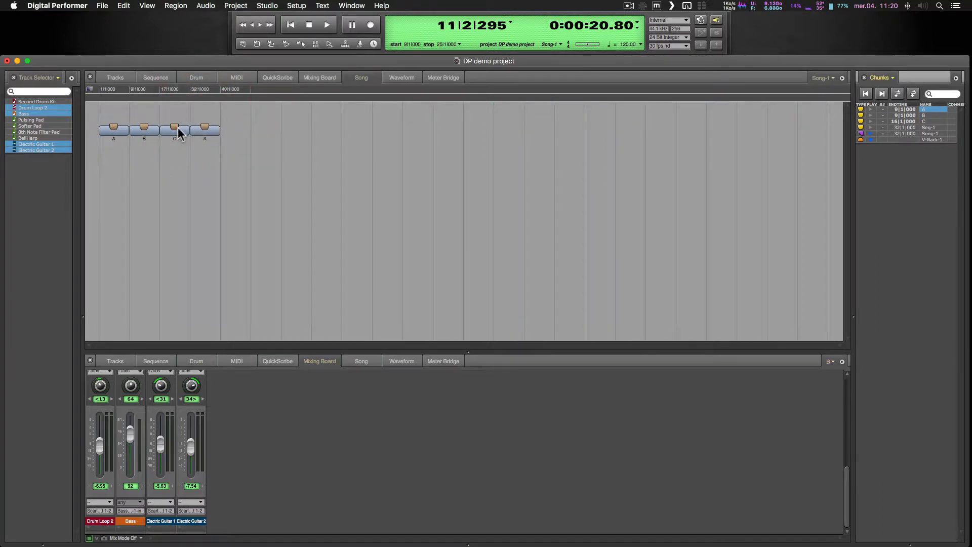
pyautogui.click(830, 361)
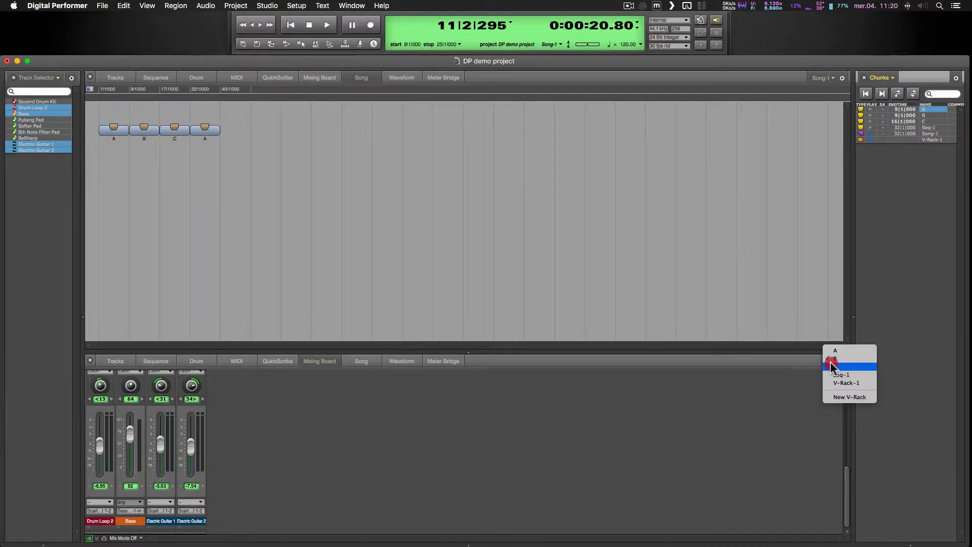
pyautogui.click(840, 368)
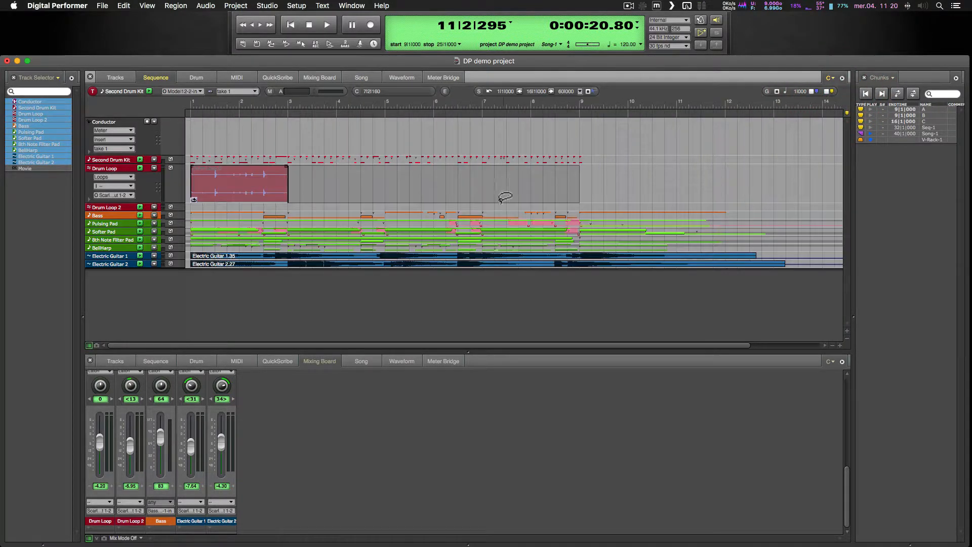
pyautogui.click(896, 121)
pyautogui.write('9')
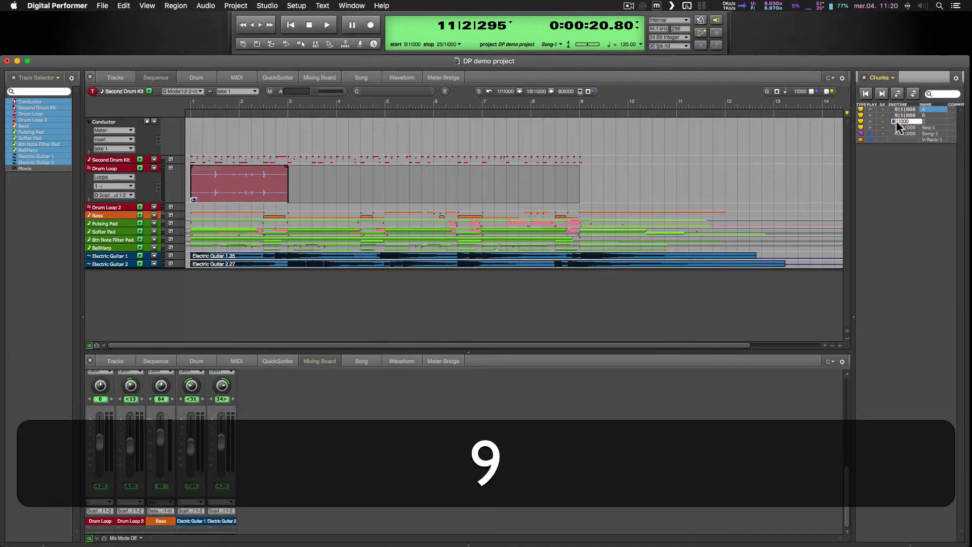
pyautogui.press('Return')
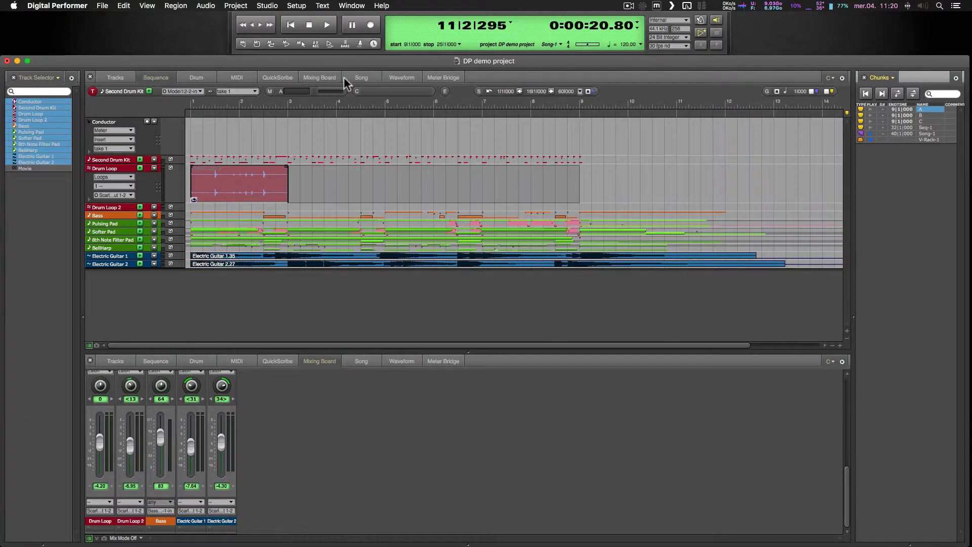
# - Move the last chunk A in Song-1 to measure 25, directly after chunk C, and play the song from within chunk B
pyautogui.click(359, 77)
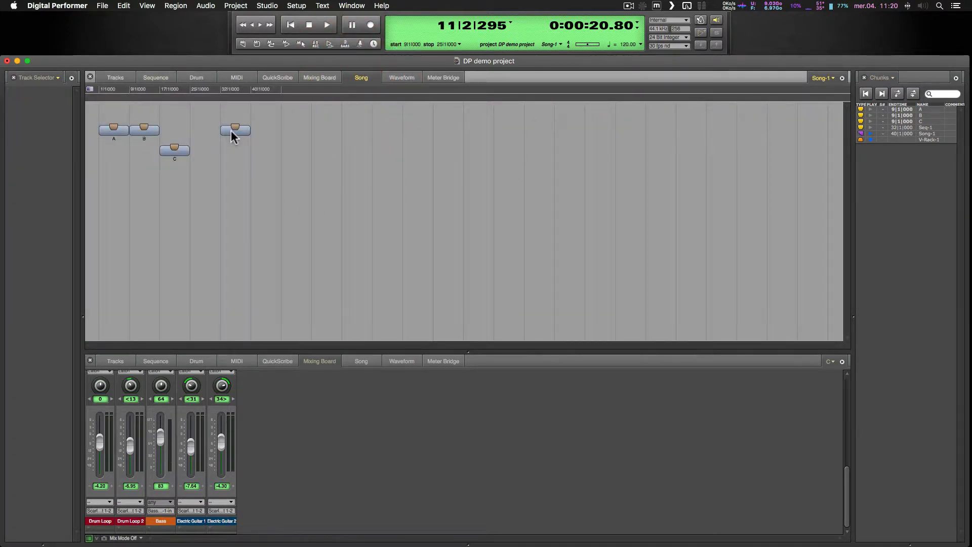
pyautogui.moveTo(231, 130); pyautogui.dragTo(201, 130)
pyautogui.click(155, 89)
pyautogui.press('space')
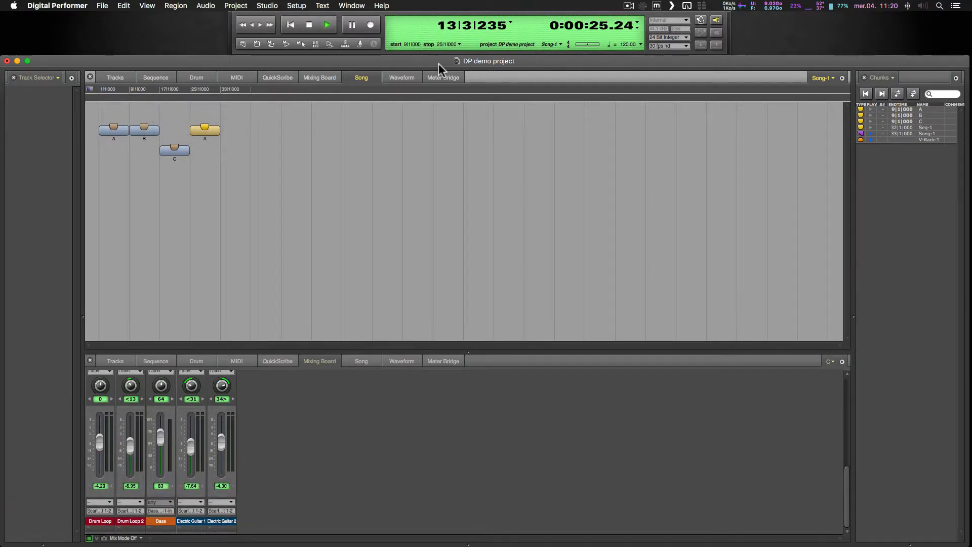
# - Play Song-1 from its start, open chunk B from the song in the Tracks view, and stop playback
pyautogui.click(289, 29)
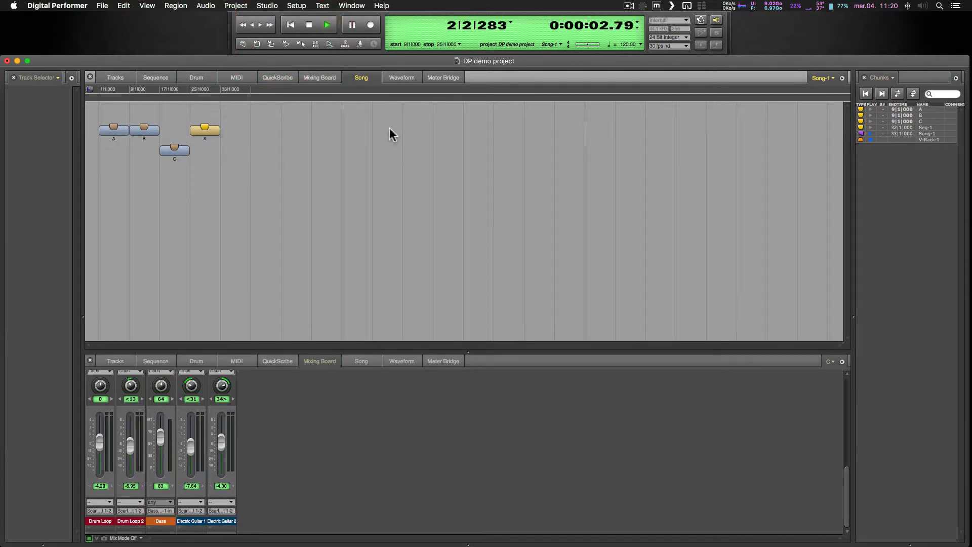
pyautogui.click(139, 133)
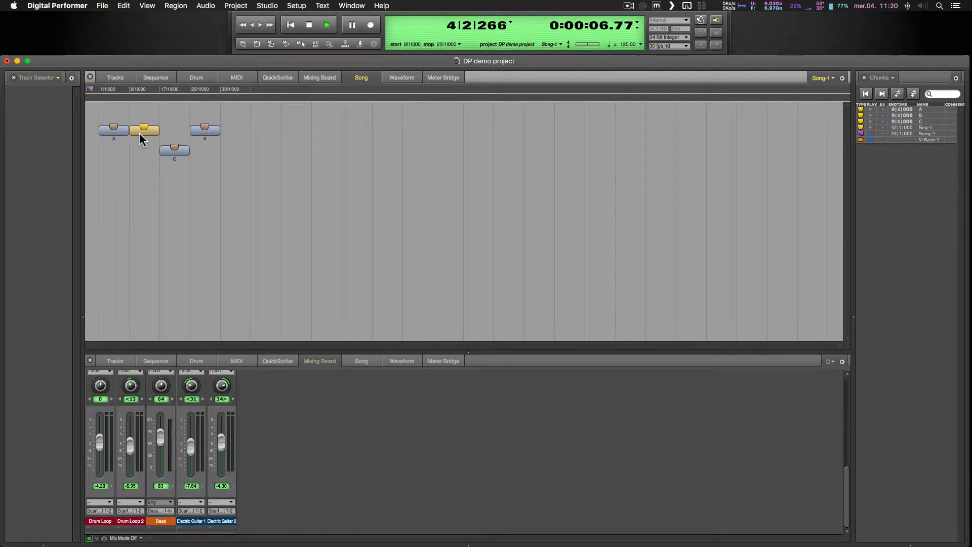
pyautogui.doubleClick(138, 132)
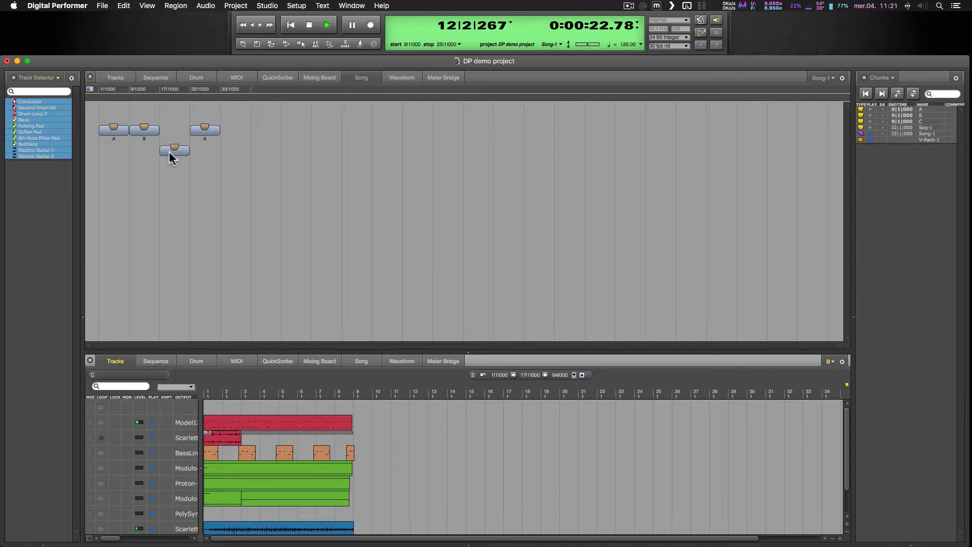
pyautogui.press('space')
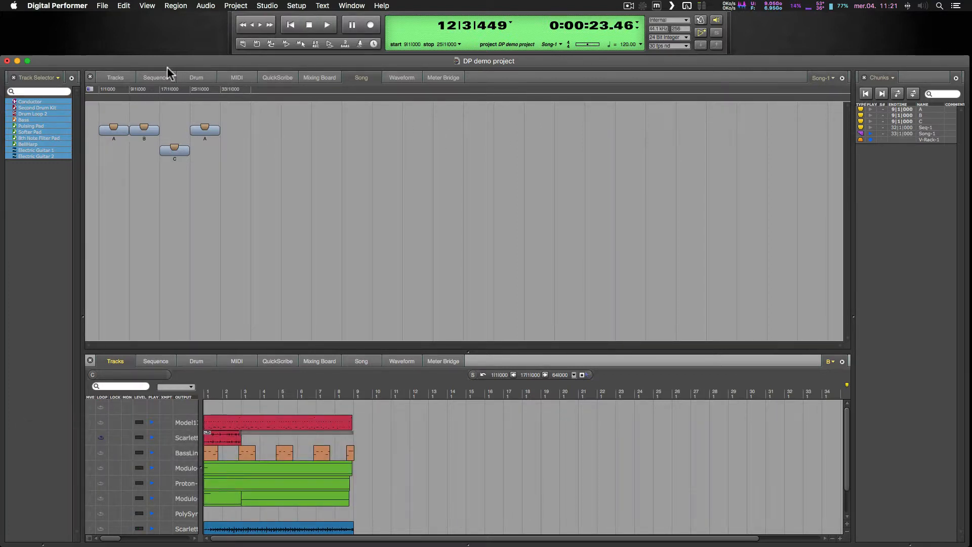
# - Show chunk A in the Sequence view, play-enable it in the Chunks list and turn on Chain Chunks
pyautogui.click(157, 77)
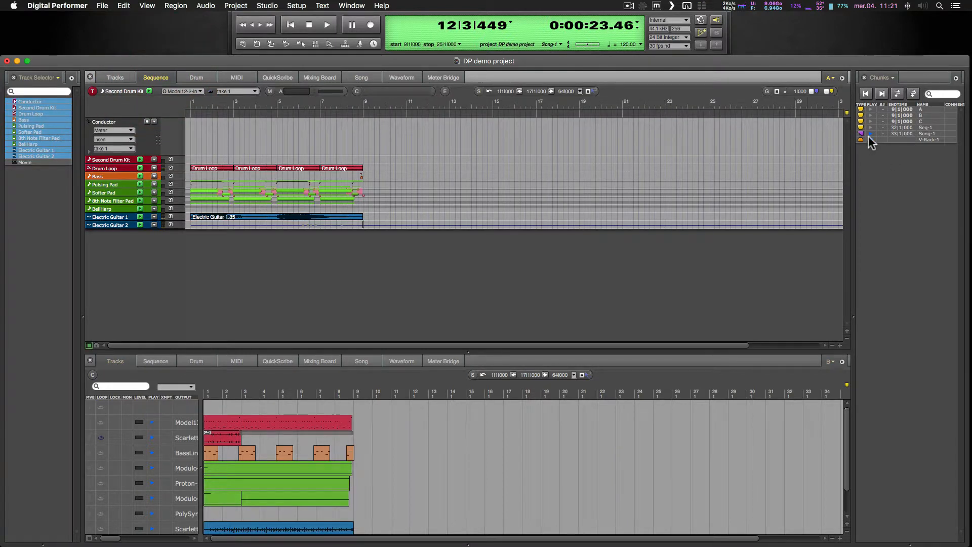
pyautogui.click(870, 108)
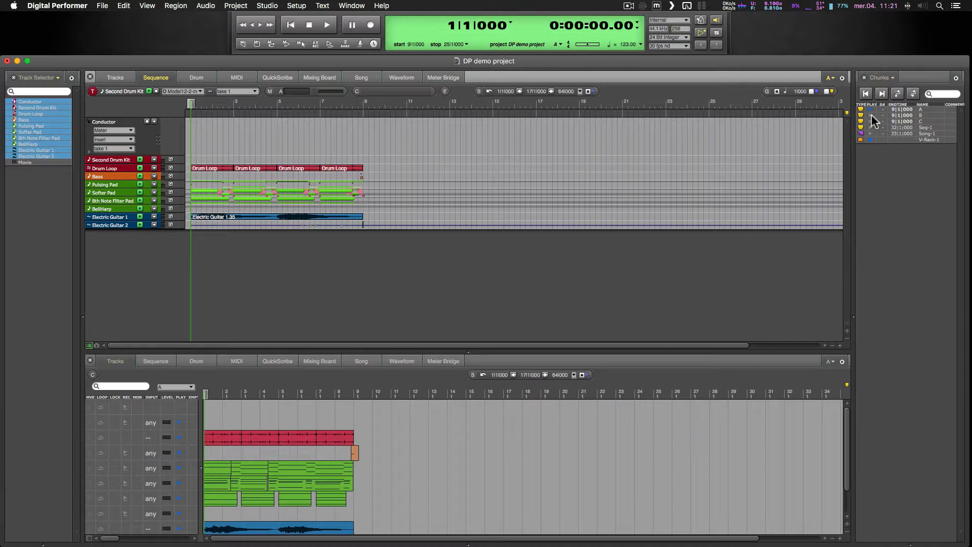
pyautogui.click(914, 96)
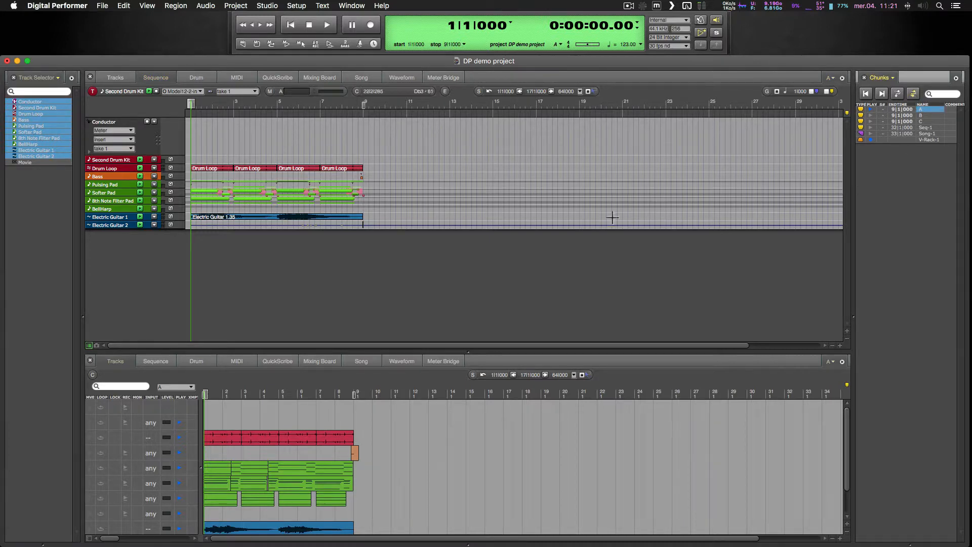
# - Play the chained chunks from A through into C with the Mixing Board displayed, and stop playback
pyautogui.press('space')
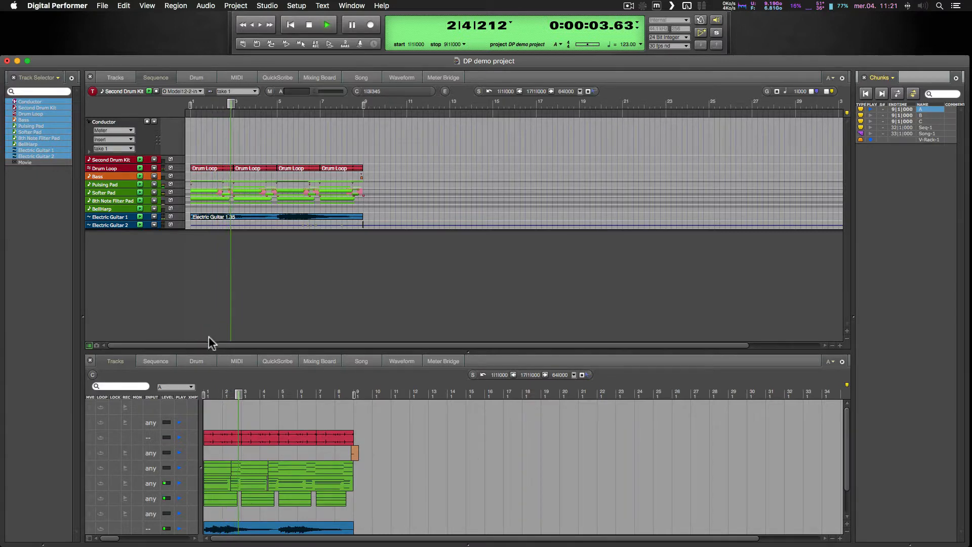
pyautogui.click(307, 360)
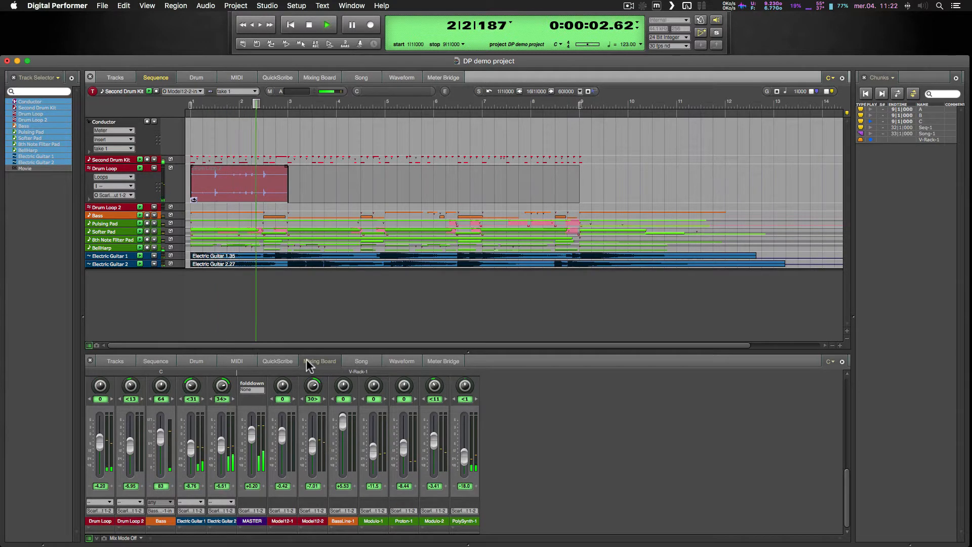
pyautogui.press('space')
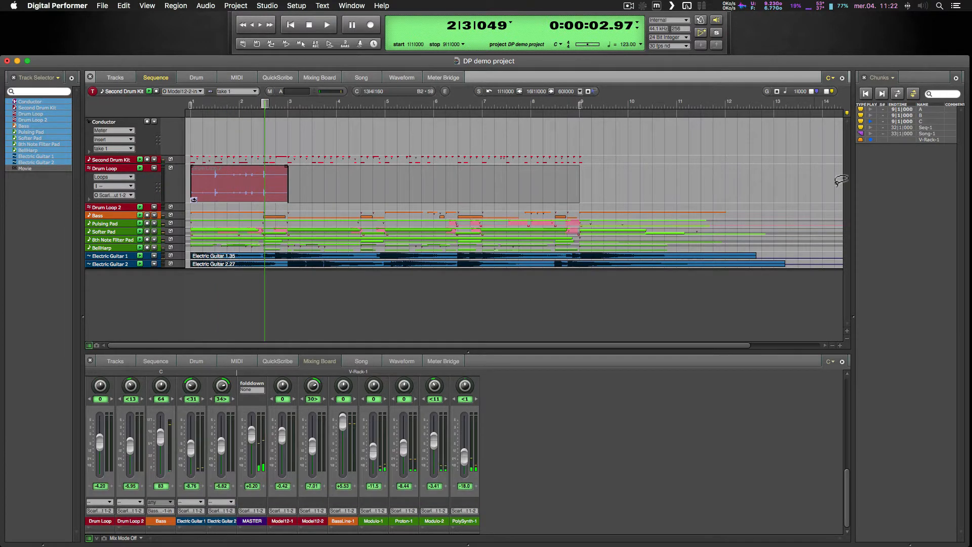
# - Switch from Chain Chunks to Cue Chunks, play-enable chunk A and move its playback position to about measure 6
pyautogui.click(897, 93)
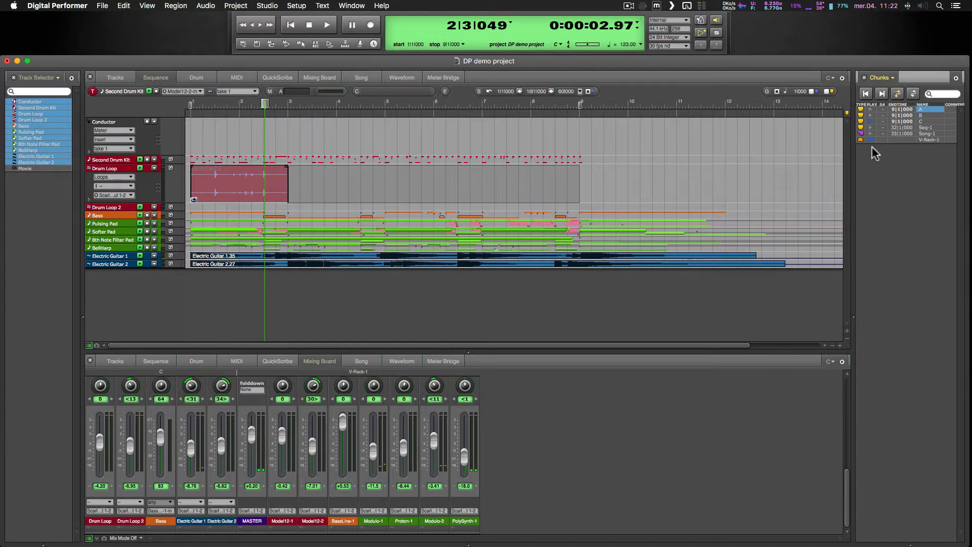
pyautogui.click(870, 108)
pyautogui.click(316, 102)
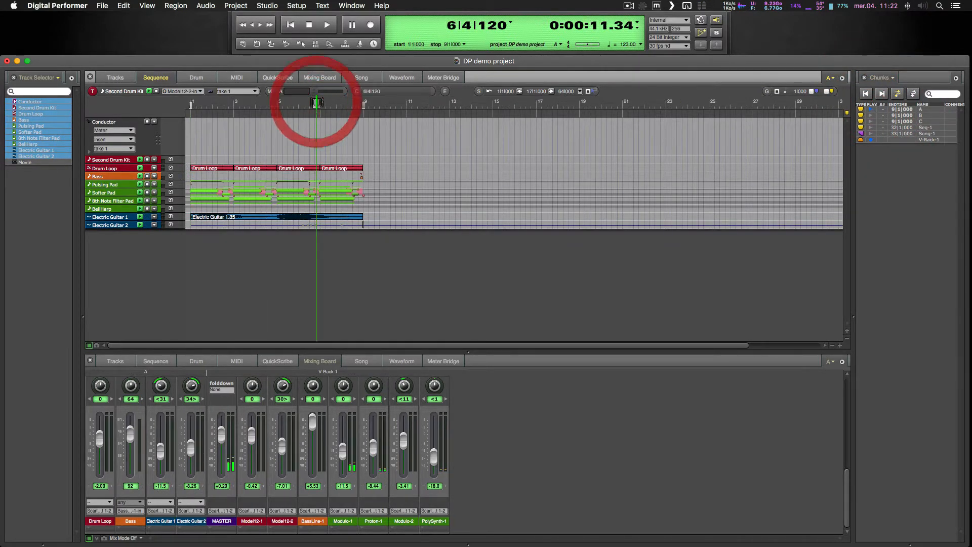
# - Play chunk A to its end, start playback of the cued chunk B, and stop it
pyautogui.press('space')
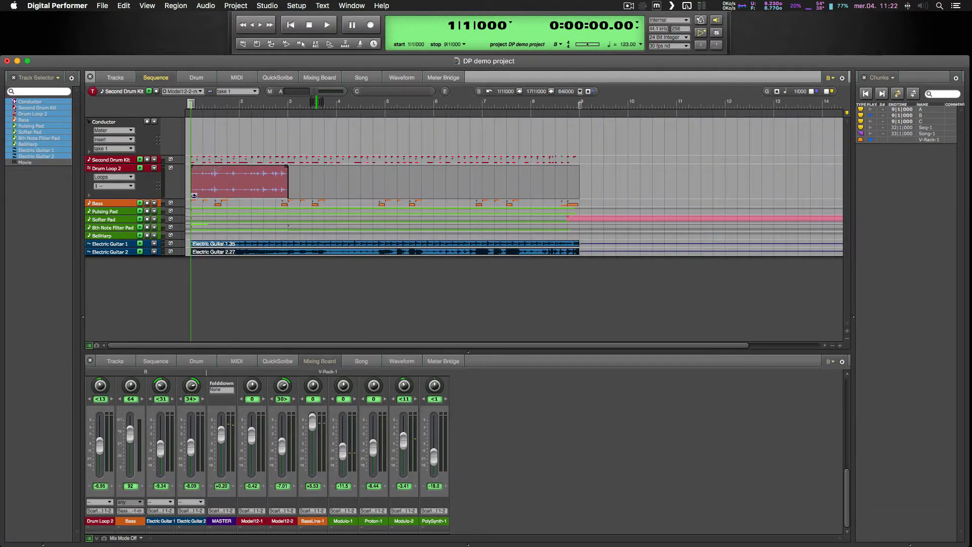
pyautogui.press('space')
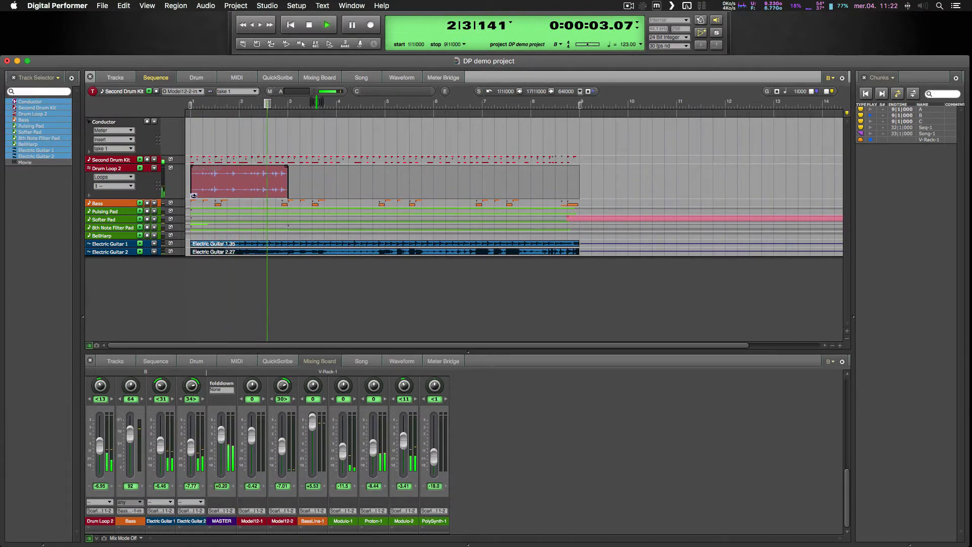
pyautogui.press('space')
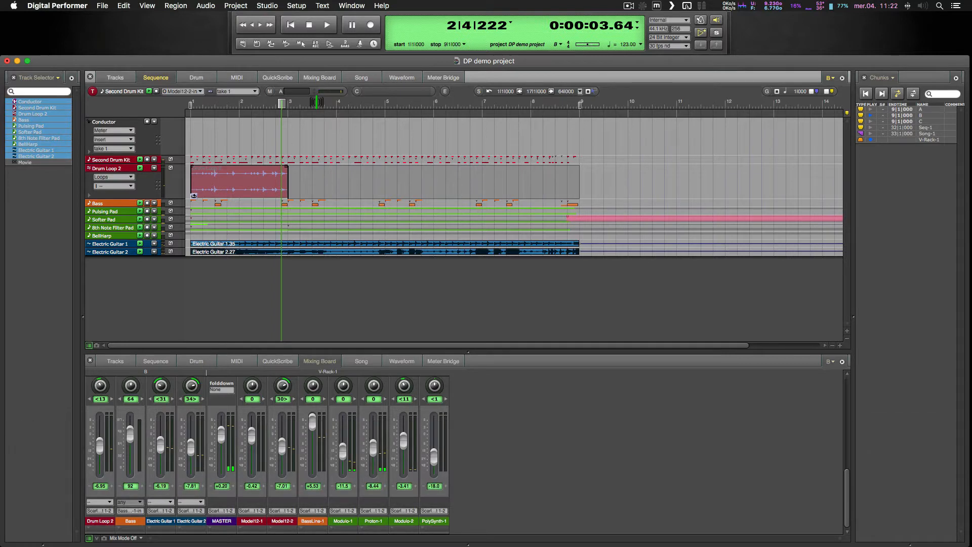